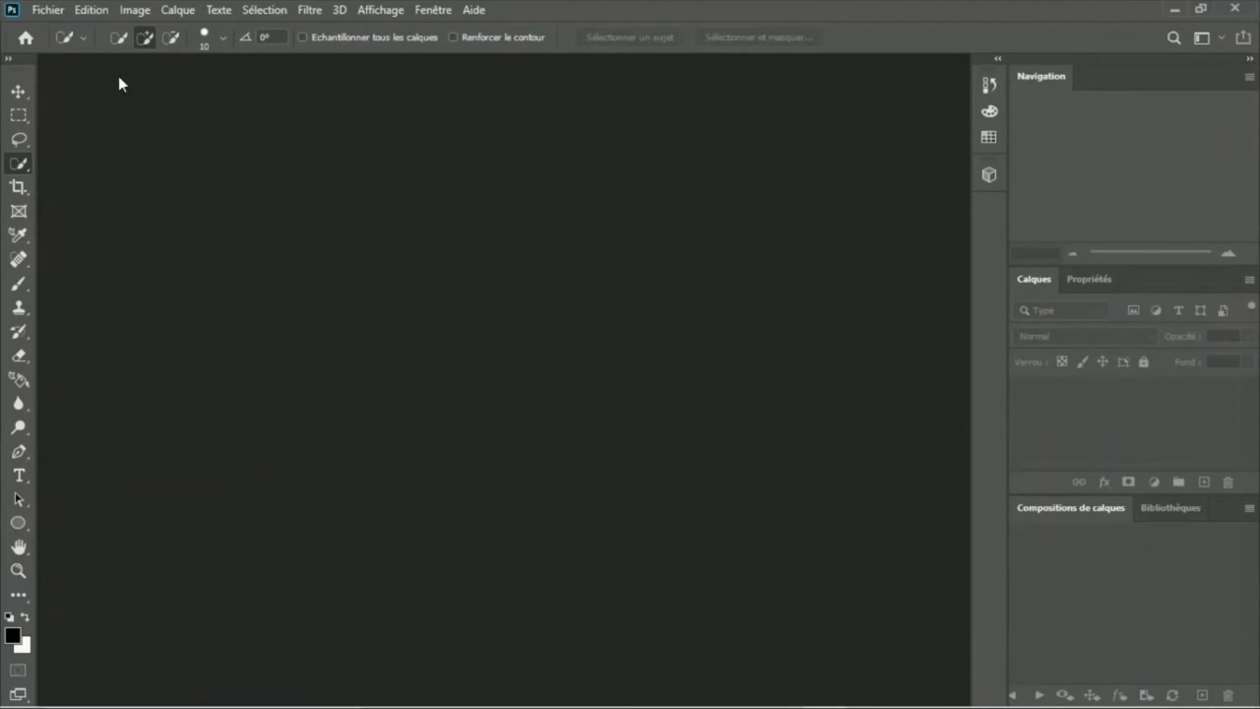
# Open pexels-pierre-blaché-2389155.jpg from the Bureau > tuto folder.
pyautogui.click(48, 9)
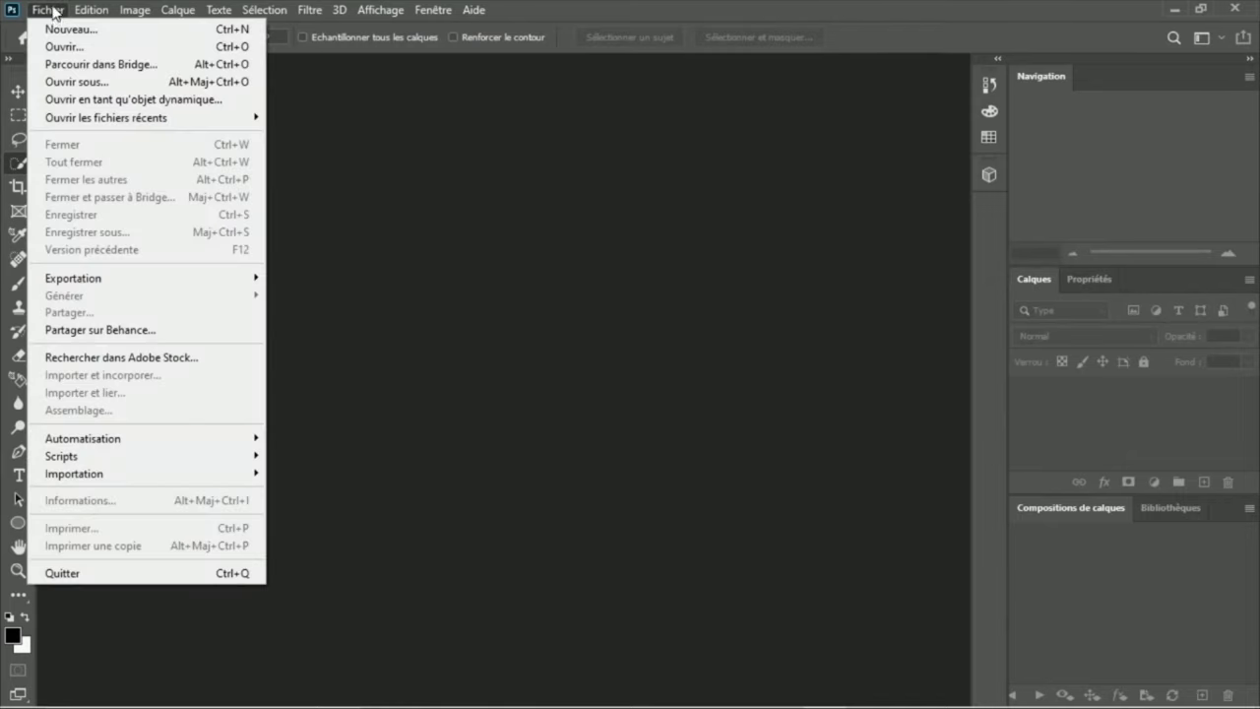
pyautogui.click(74, 47)
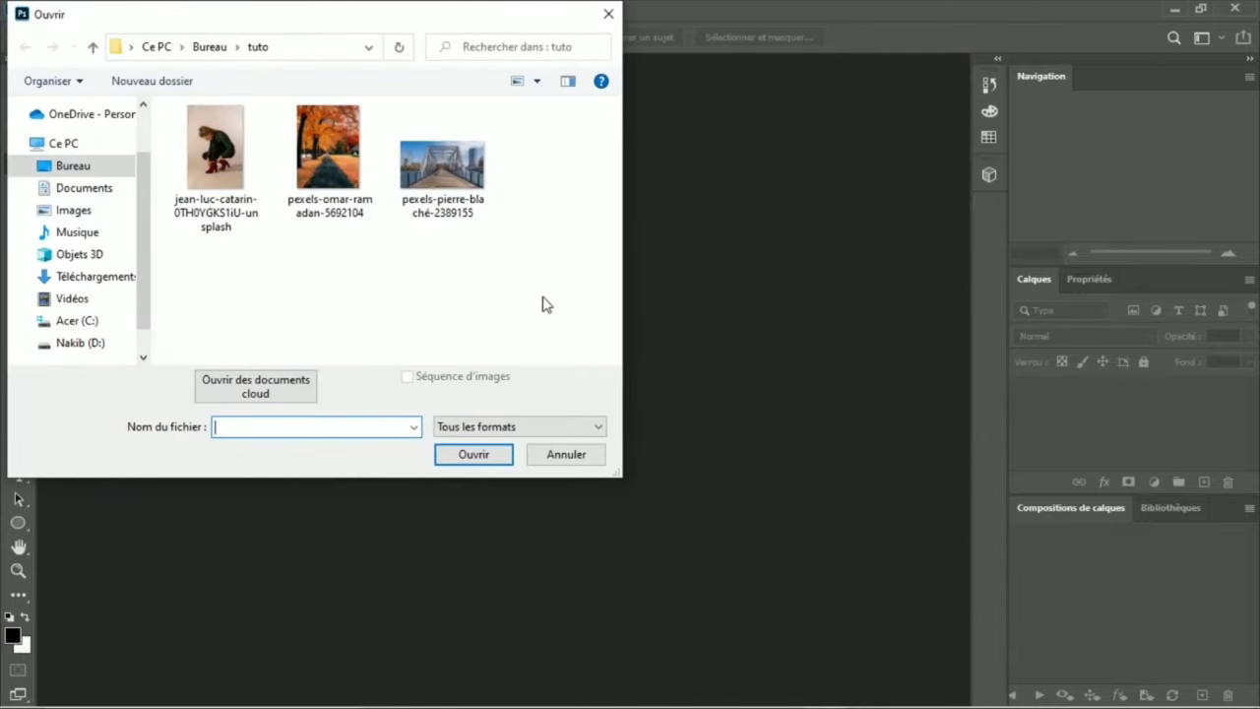
pyautogui.click(453, 200)
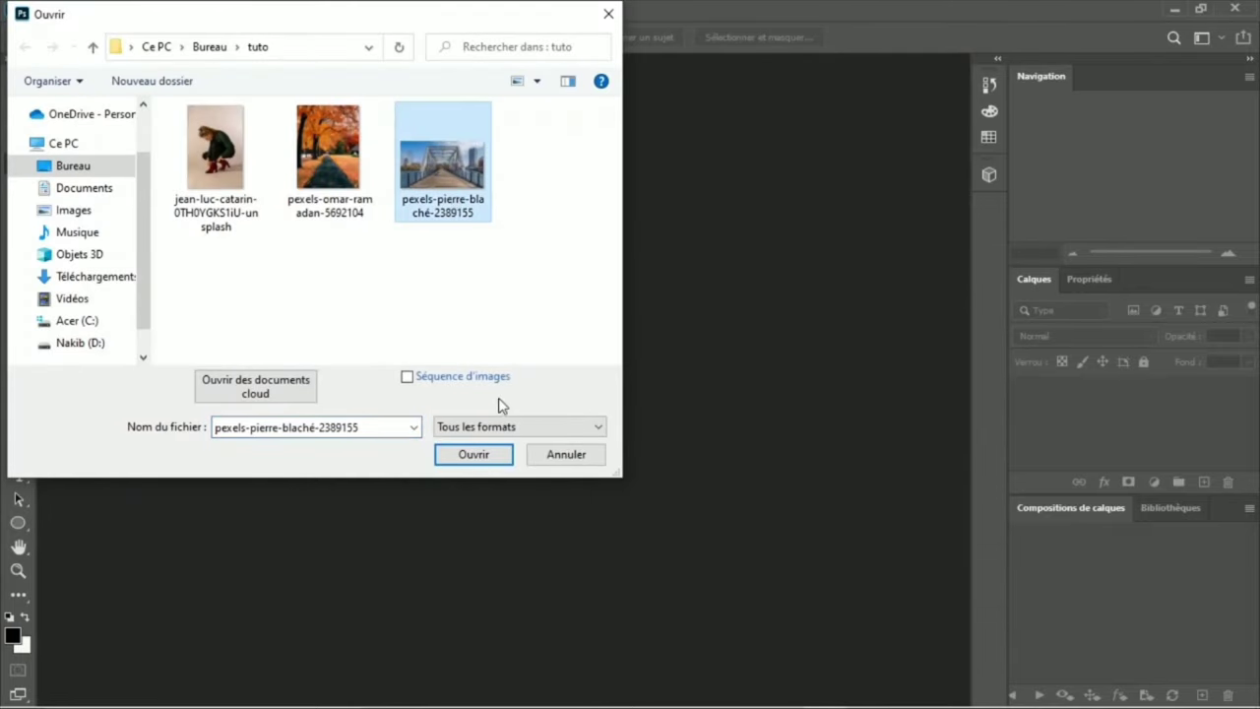
pyautogui.click(473, 455)
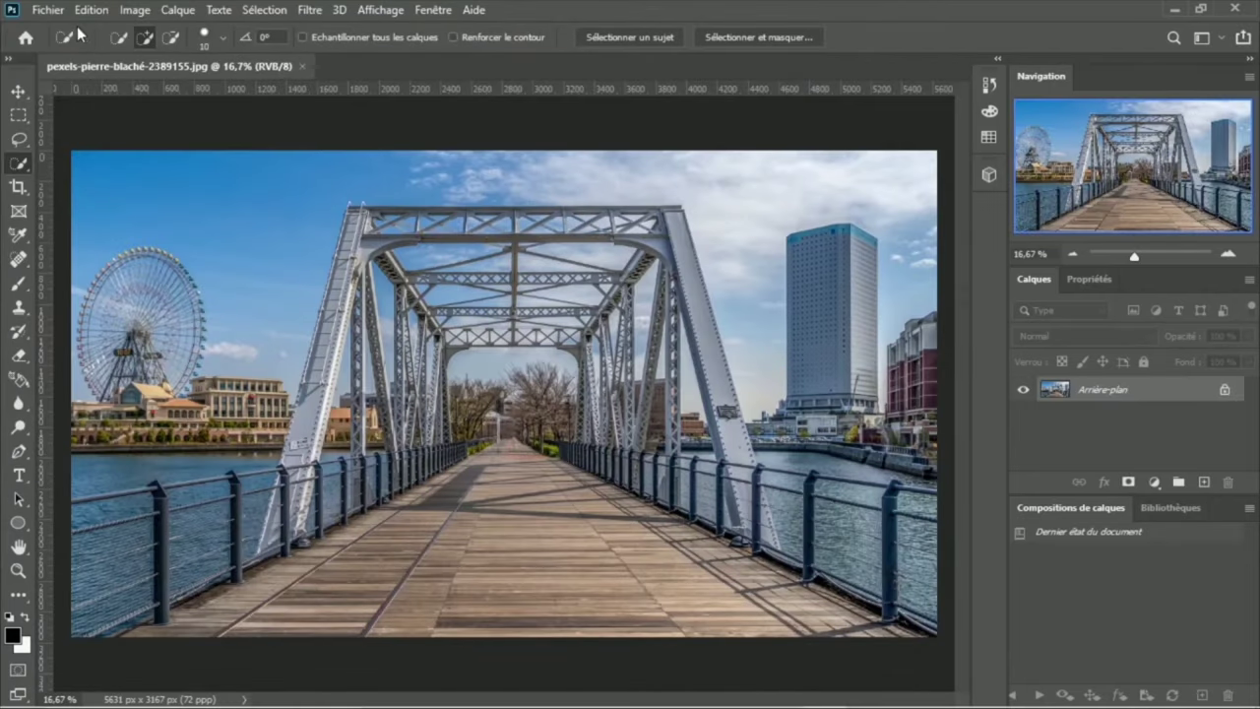
# Embed jean-luc-catarin-0TH0YGKS1iU-unsplash over the bridge photo and commit its placement.
pyautogui.click(49, 10)
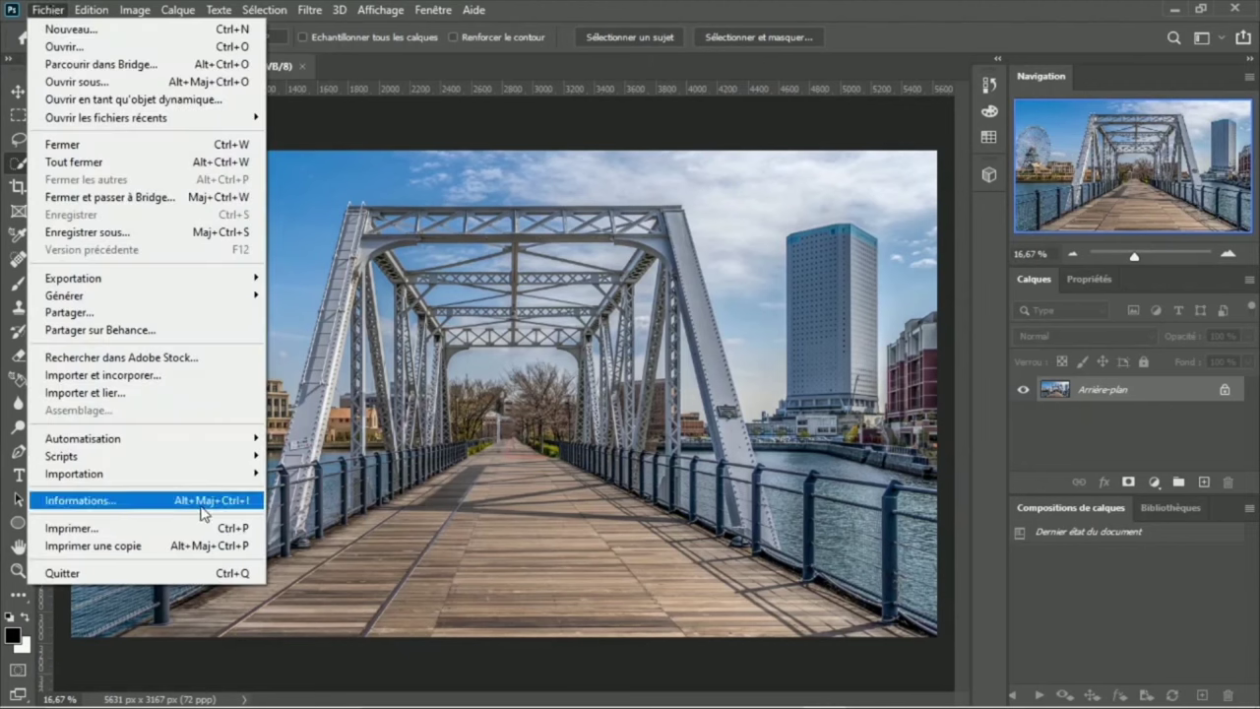
pyautogui.click(102, 375)
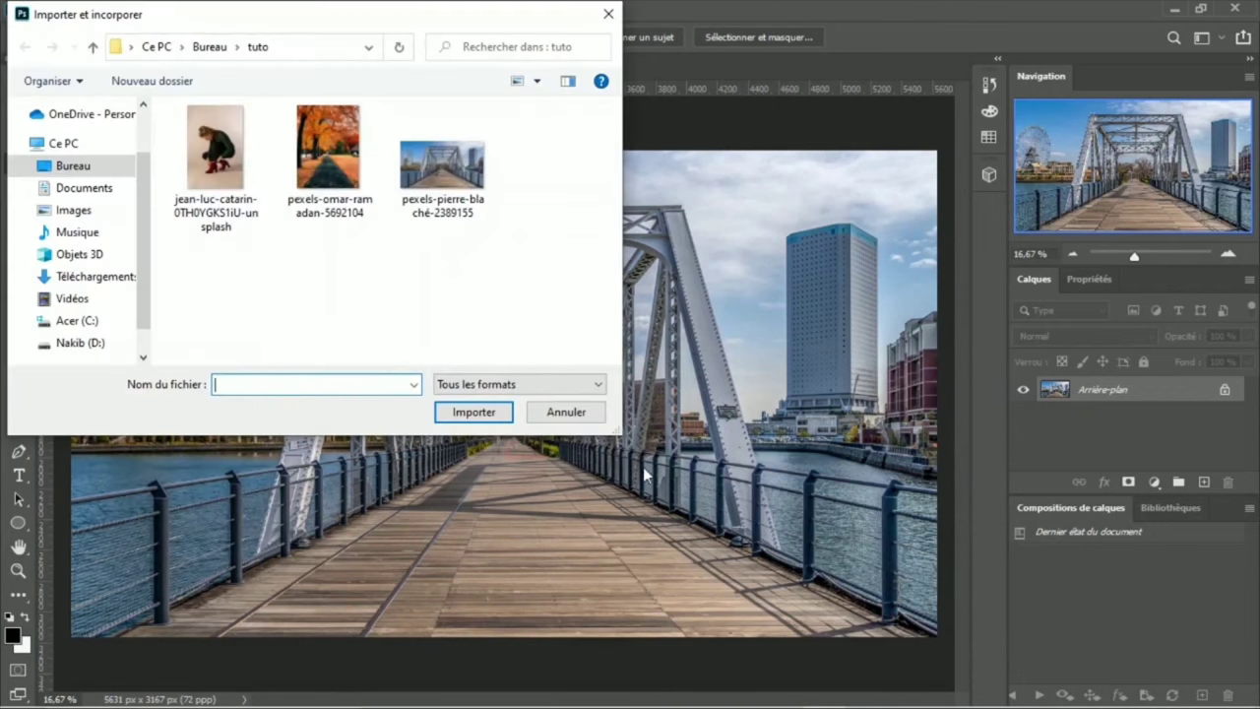
pyautogui.click(211, 162)
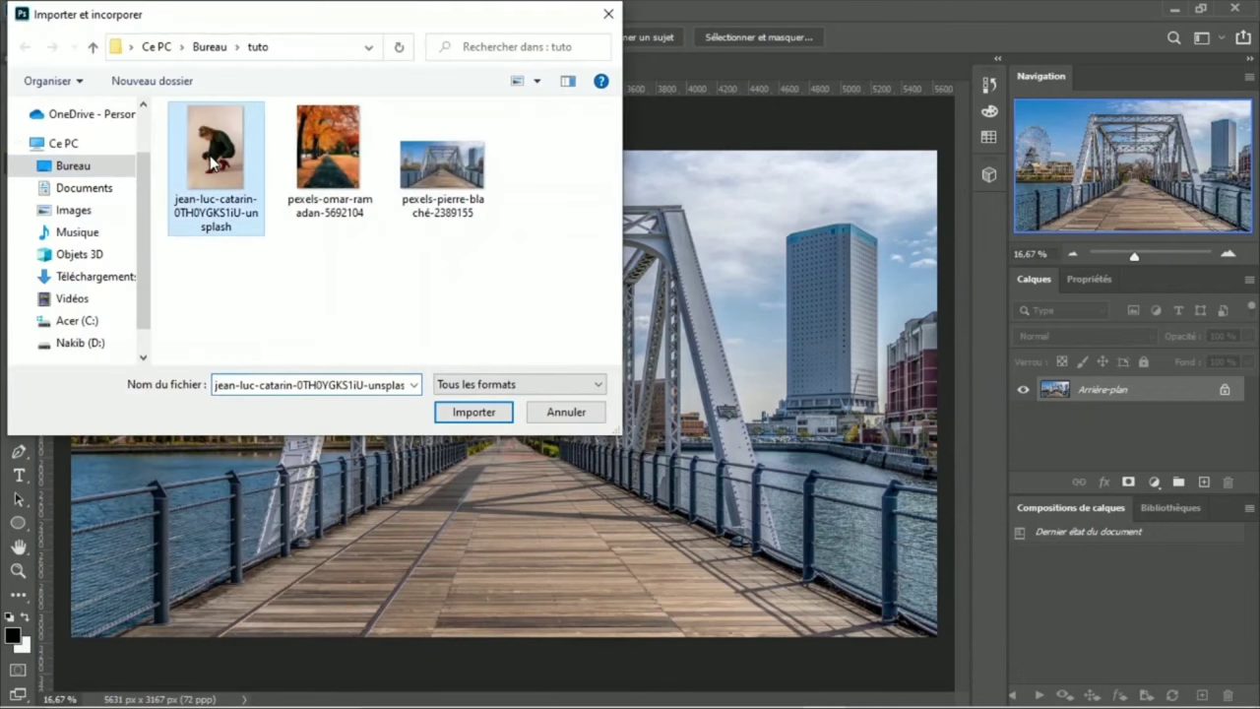
pyautogui.click(477, 414)
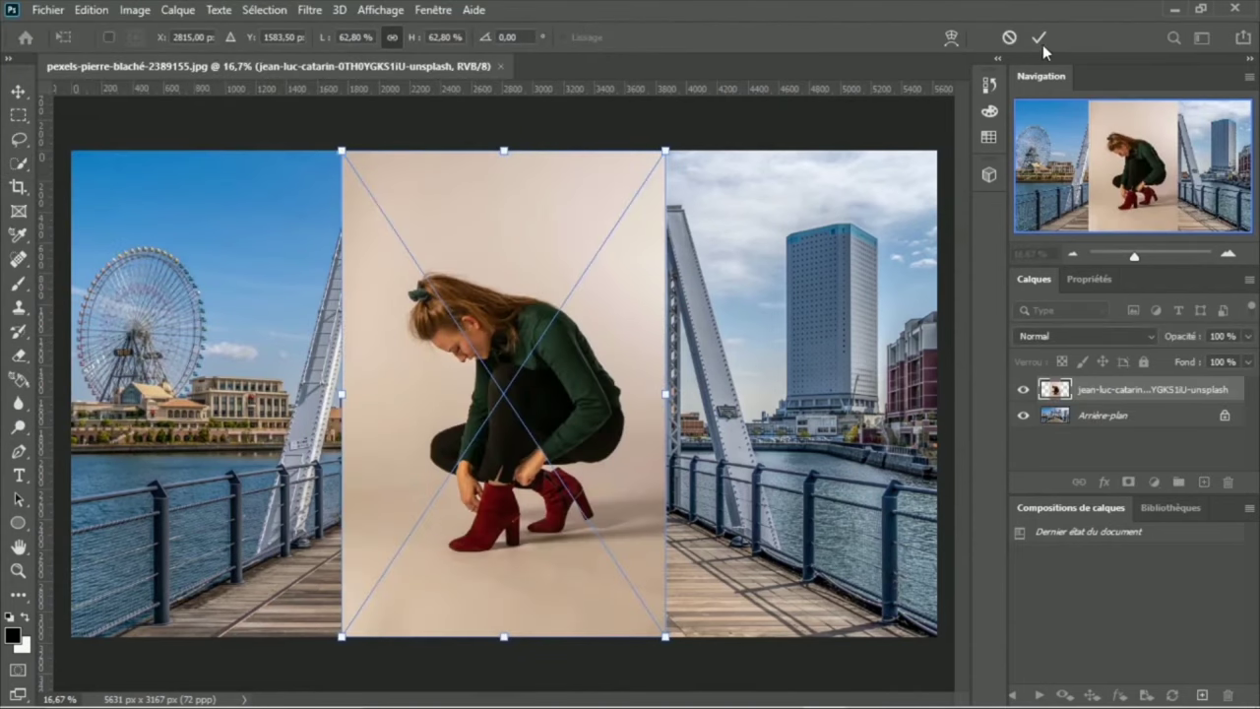
pyautogui.click(1036, 35)
# Duplicate the woman's layer and hide the original woman layer.
pyautogui.press('w')
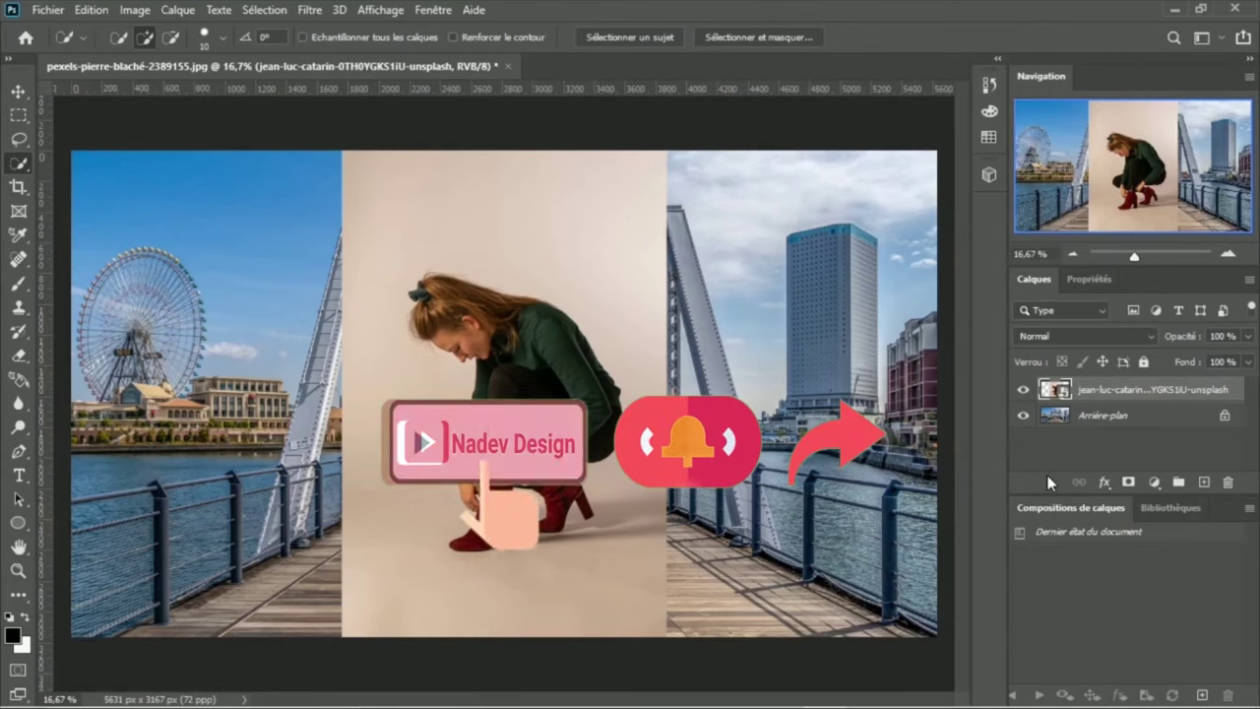
pyautogui.rightClick(1130, 394)
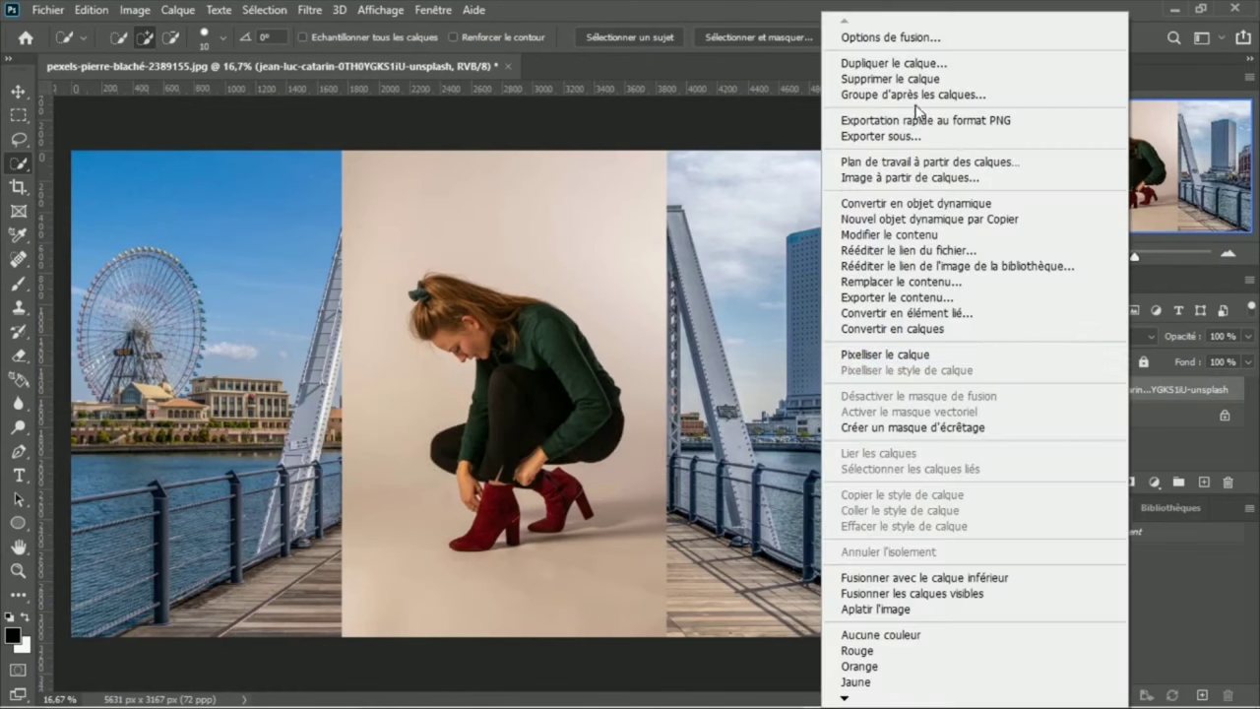
pyautogui.click(895, 63)
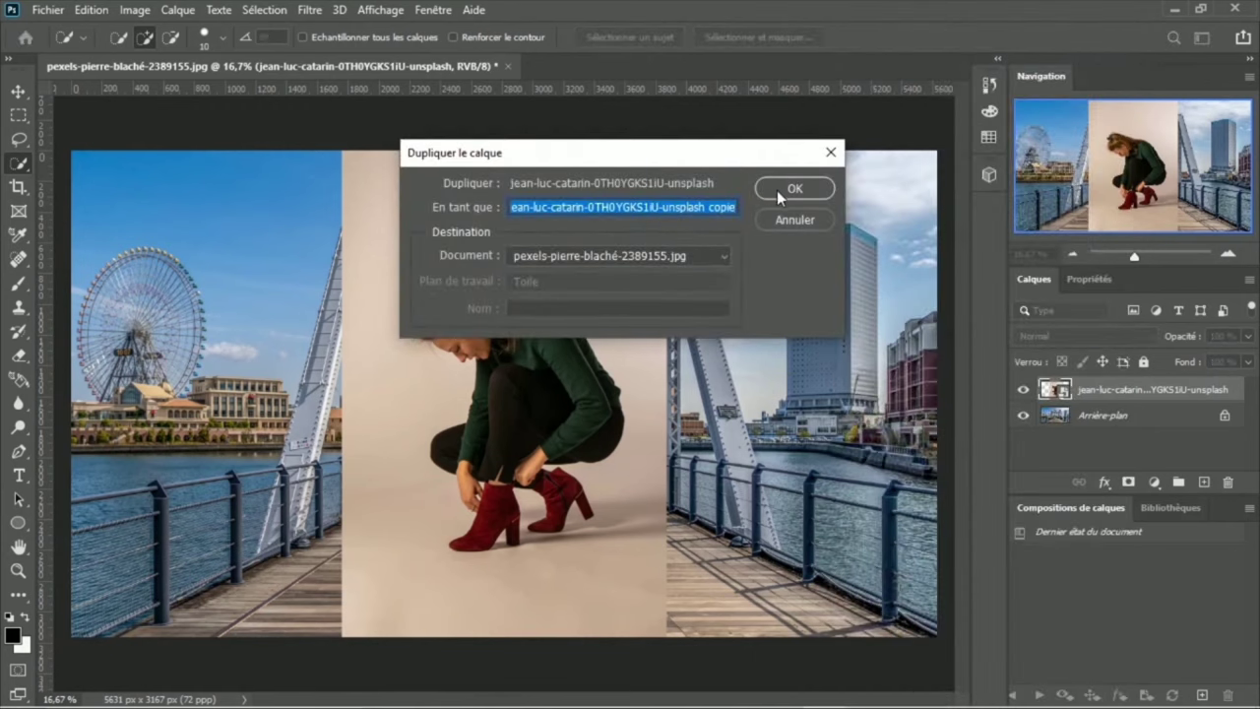
pyautogui.click(794, 188)
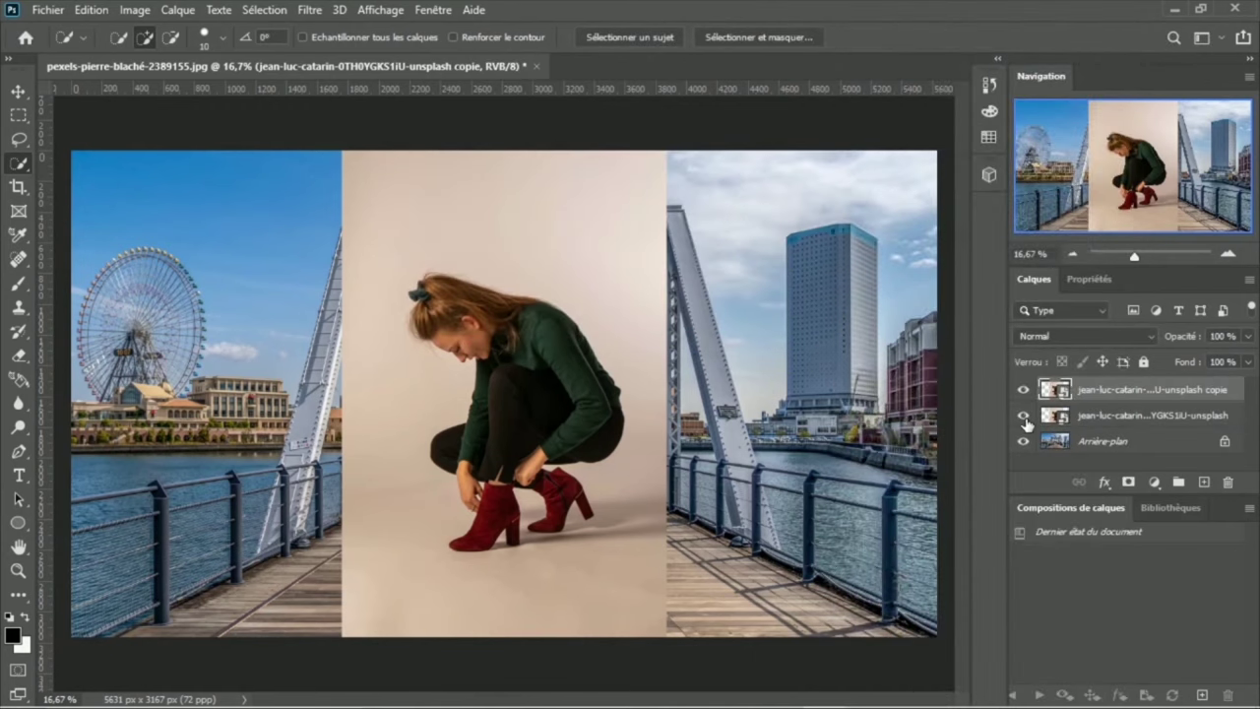
pyautogui.click(1023, 417)
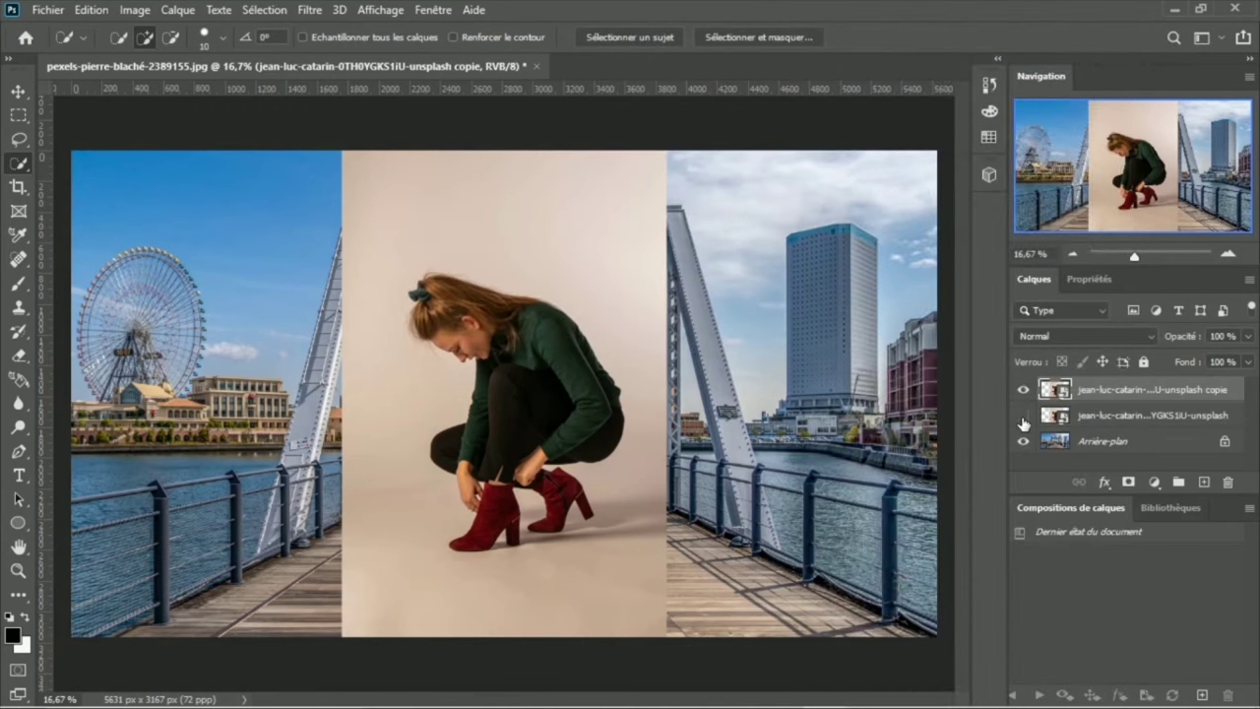
pyautogui.click(1100, 419)
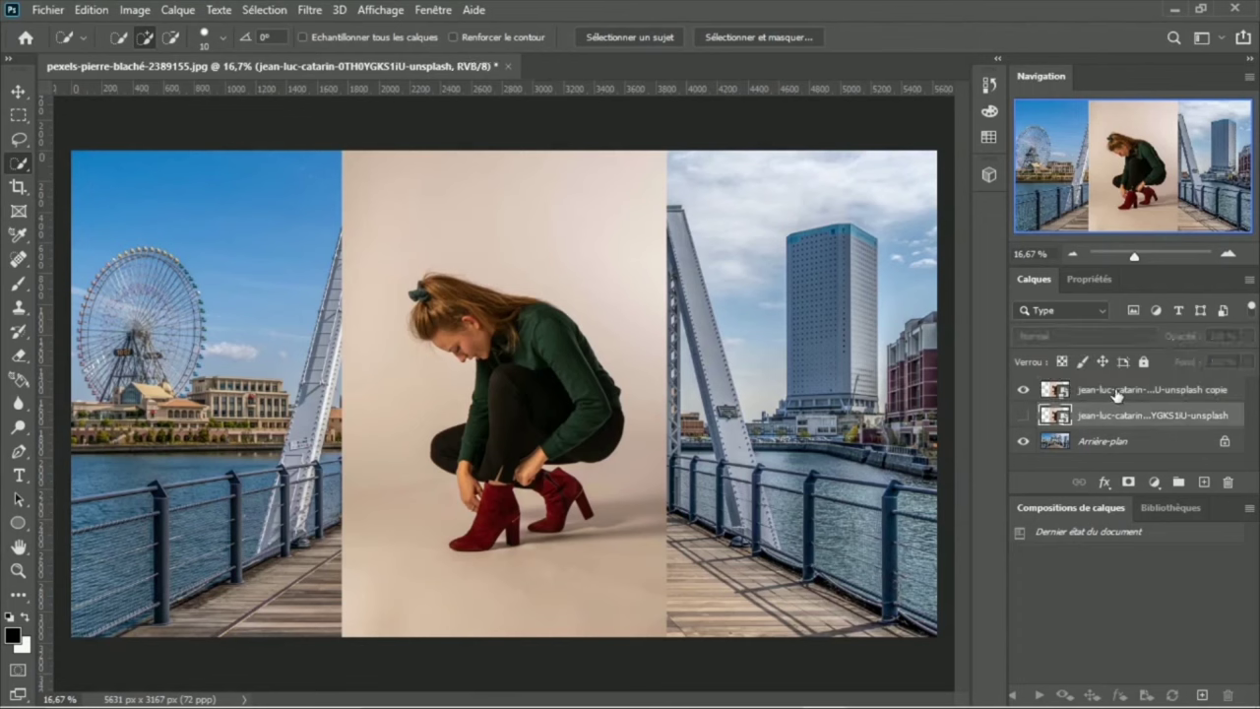
# Rasterize the copied woman layer and hide the Arrière-plan bridge background.
pyautogui.click(1117, 392)
pyautogui.rightClick(1115, 391)
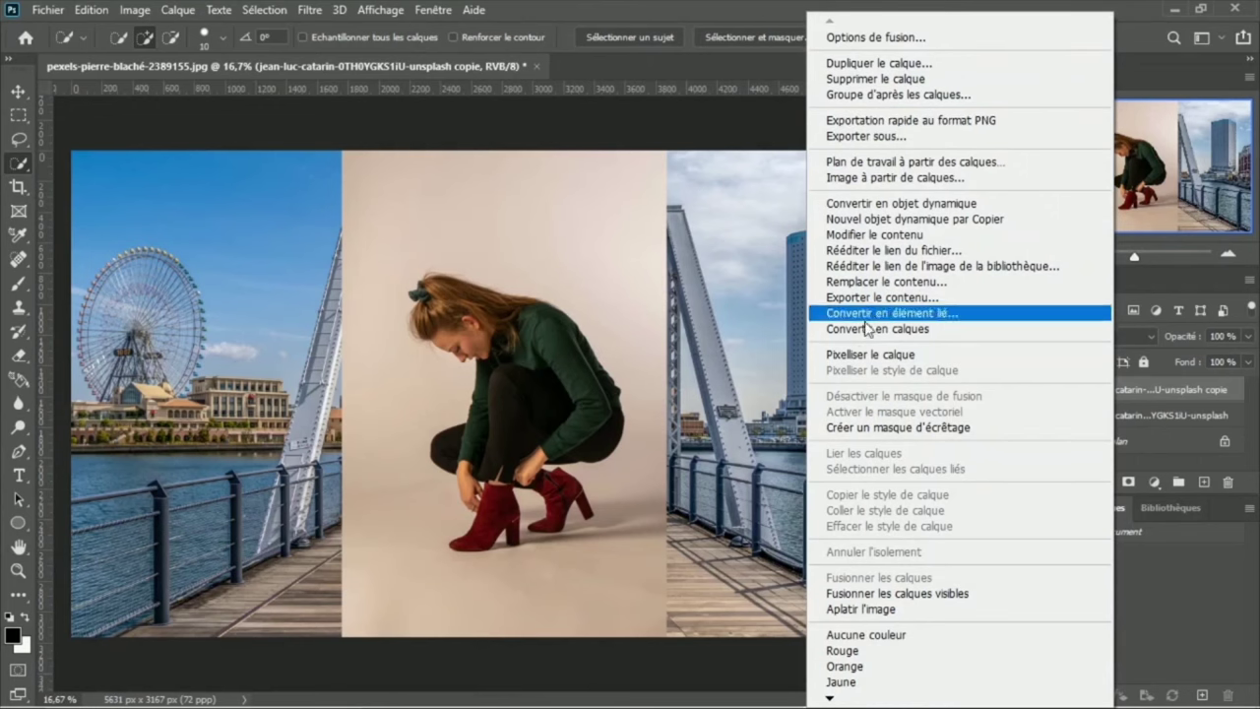
pyautogui.click(864, 355)
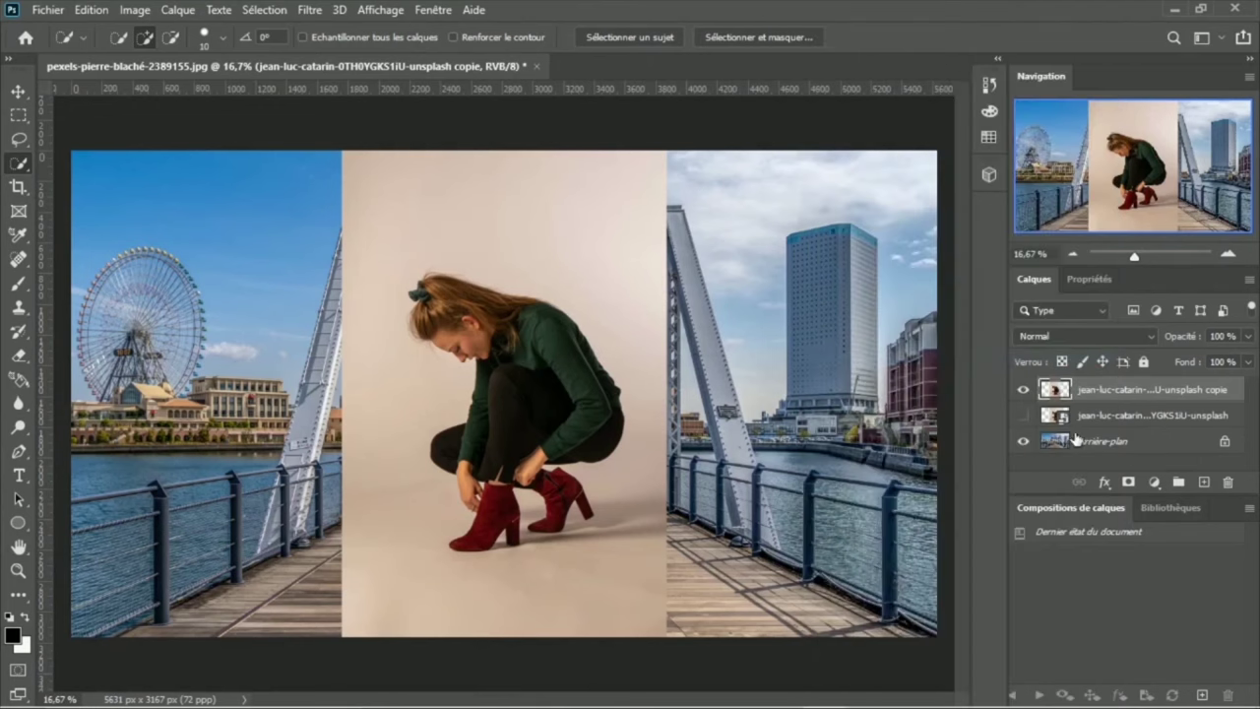
pyautogui.click(1023, 442)
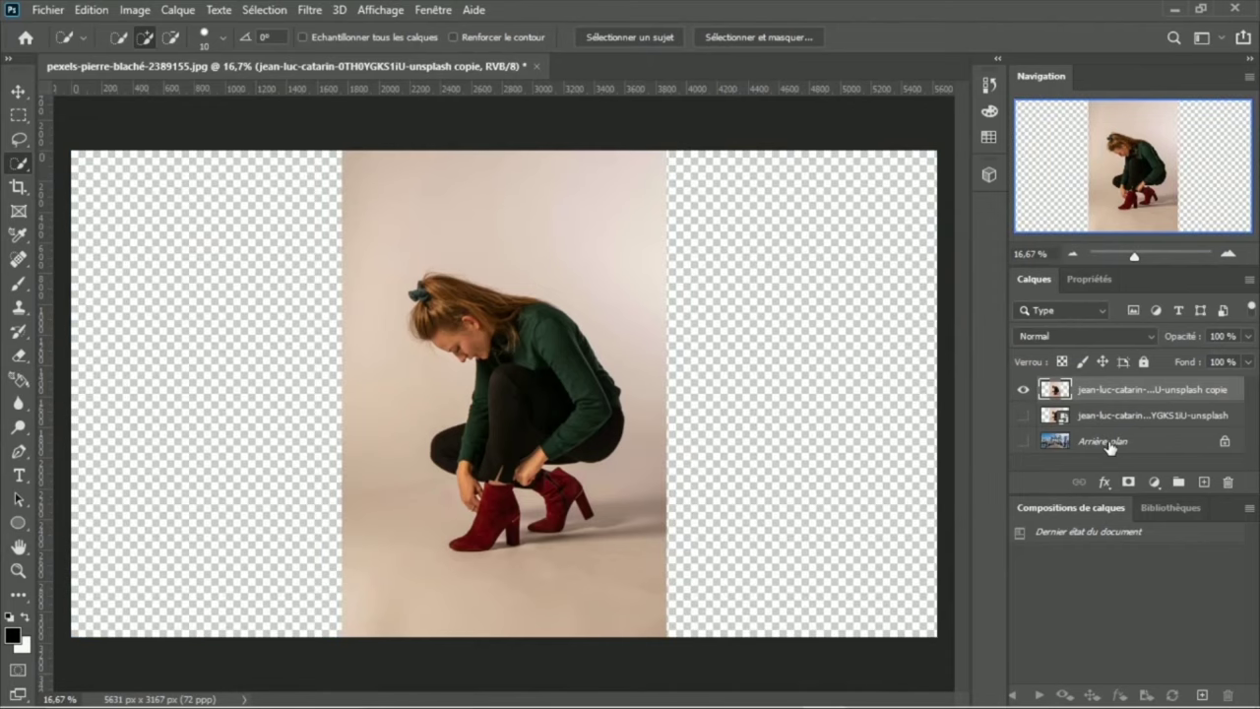
pyautogui.click(1110, 443)
pyautogui.click(1088, 394)
# Zoom to the woman and run Sélectionner un sujet to outline her automatically.
pyautogui.hotkey('ctrl', '+')
pyautogui.hotkey('ctrl', '+')
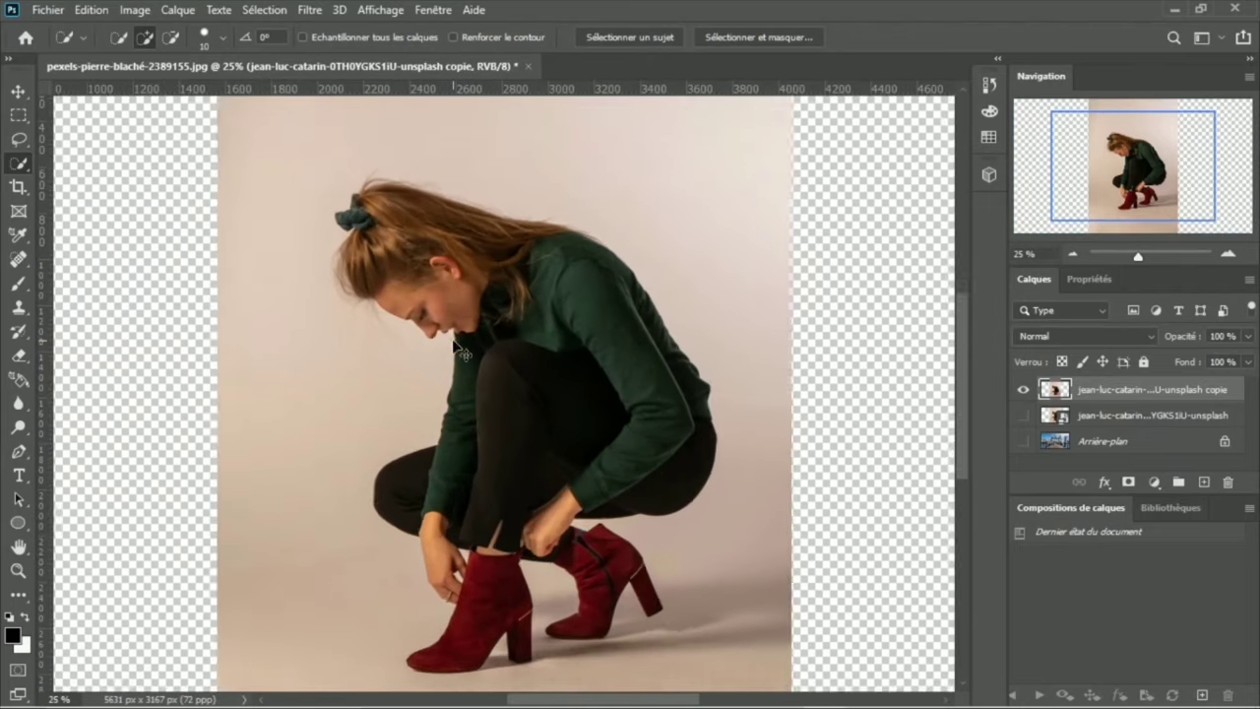
pyautogui.hotkey('ctrl', '-')
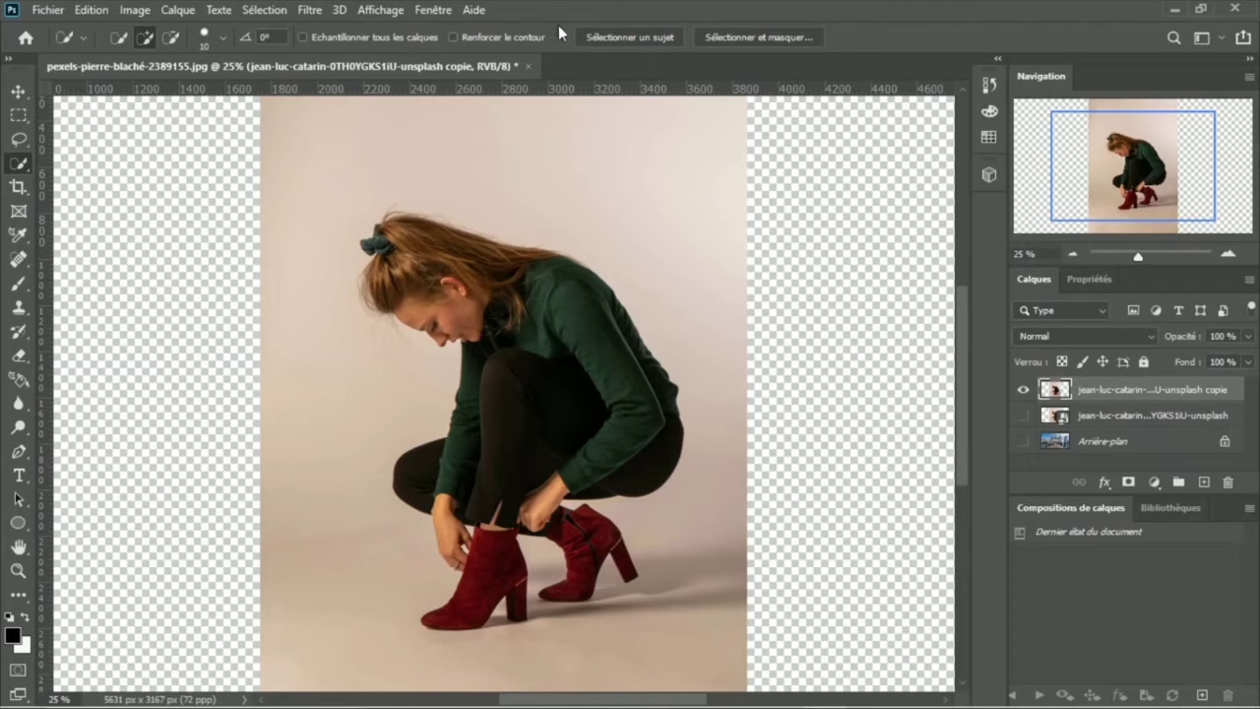
pyautogui.click(622, 40)
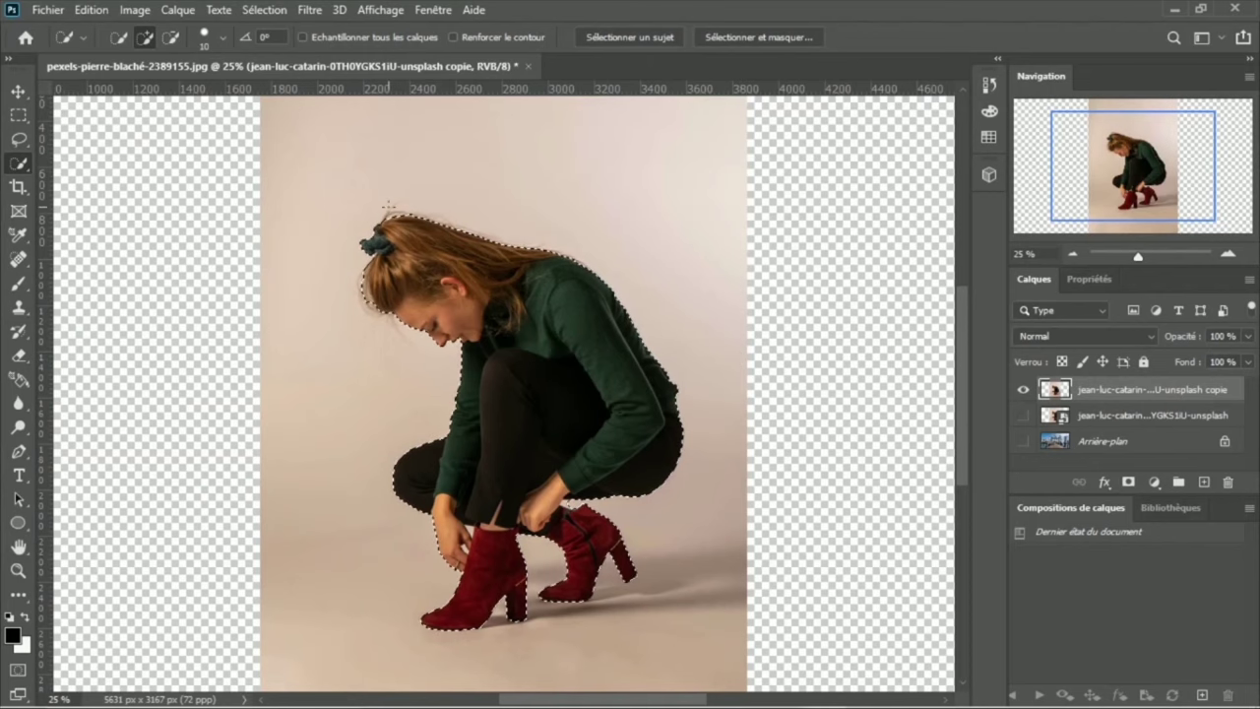
# Add the stray hair strands left of and below her head to the selection.
pyautogui.hotkey('ctrl', '+')
pyautogui.hotkey('ctrl', '+')
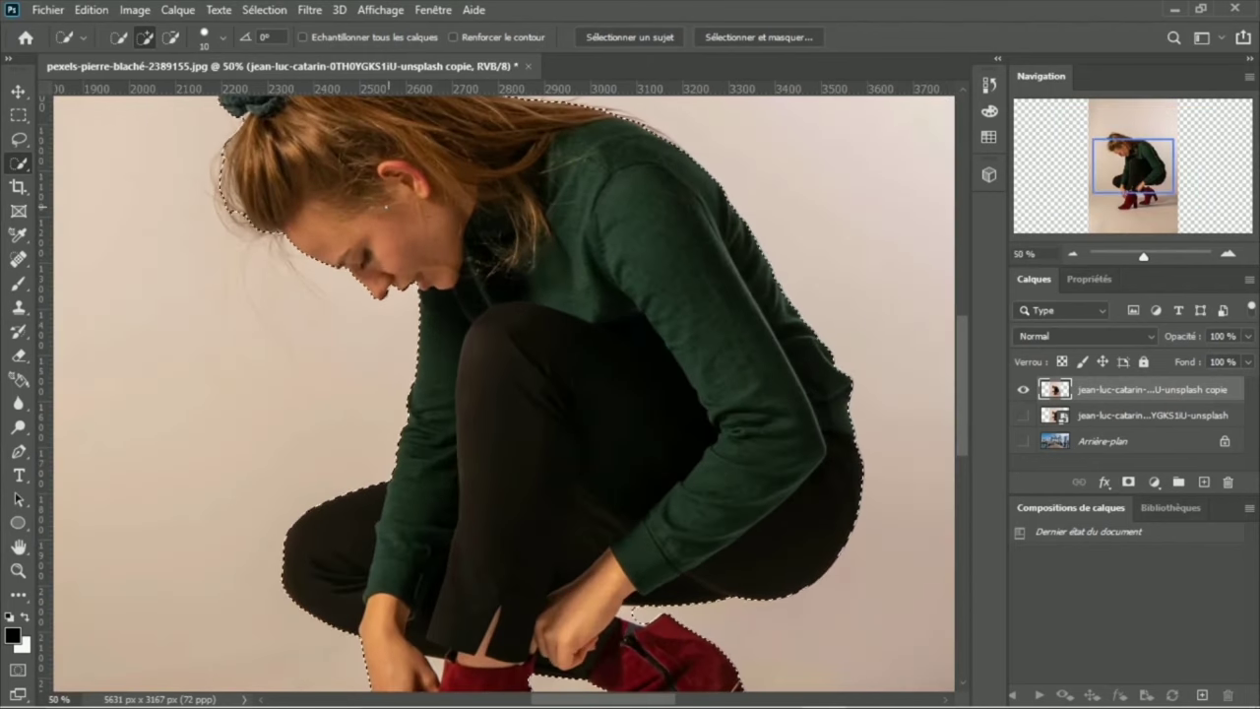
pyautogui.moveTo(963, 406); pyautogui.dragTo(951, 359)
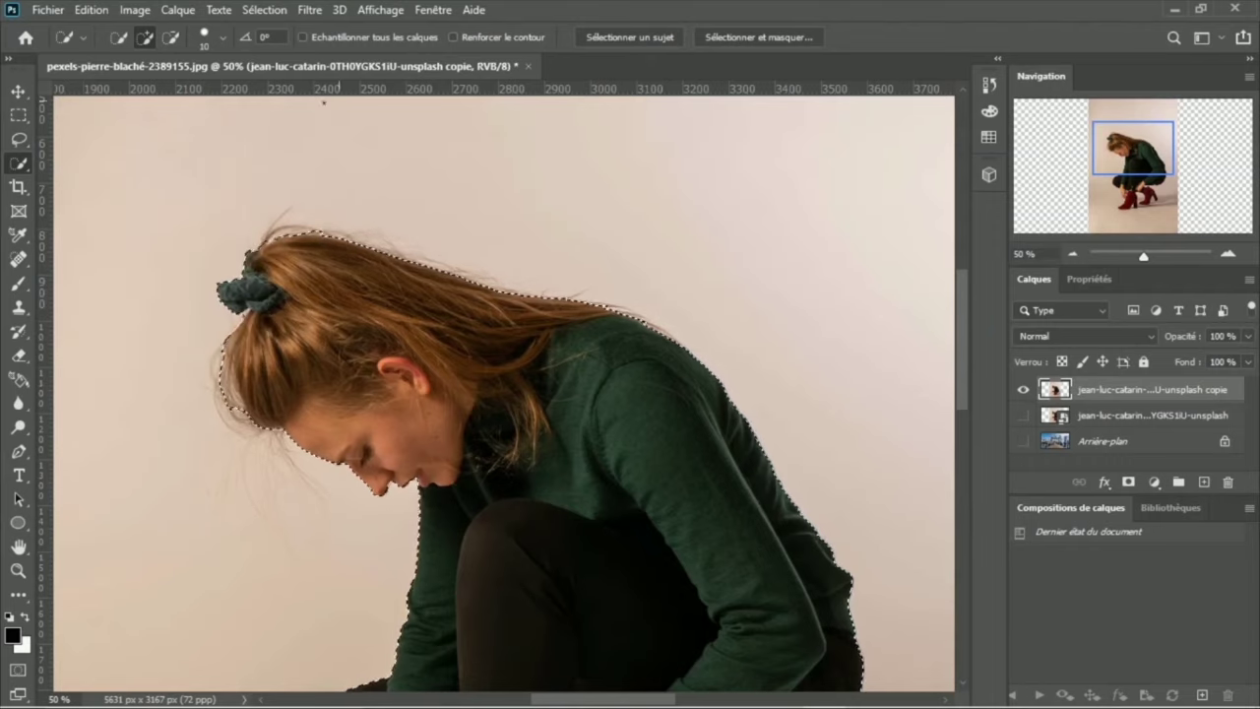
pyautogui.click(146, 39)
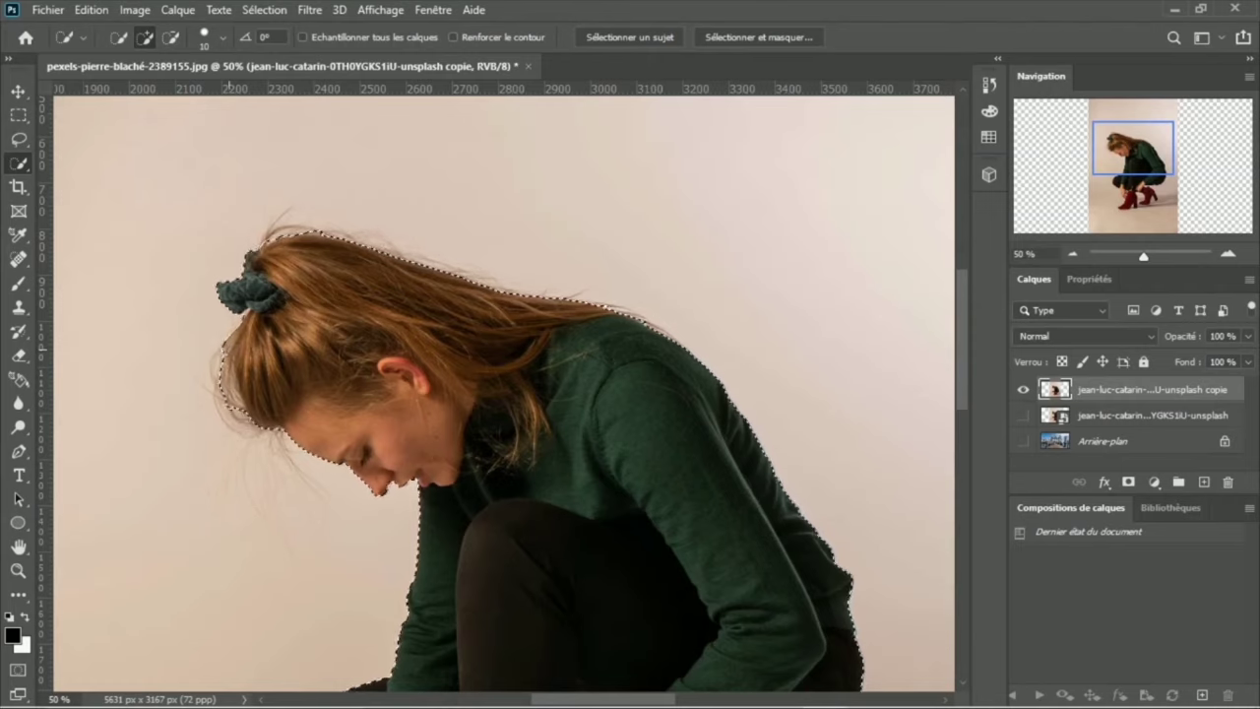
pyautogui.click(212, 390)
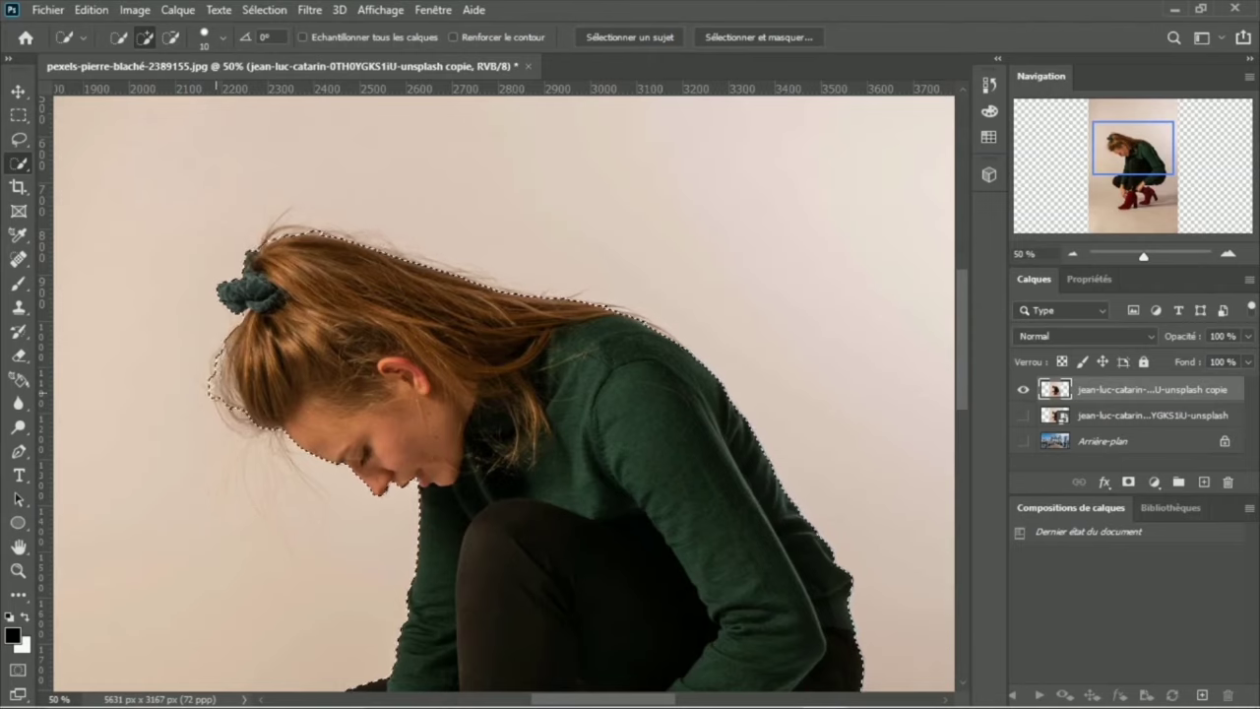
pyautogui.moveTo(216, 409); pyautogui.dragTo(267, 491)
# Lasso loosely around the top of her hair to add it to the selection.
pyautogui.press('l')
pyautogui.moveTo(689, 344); pyautogui.dragTo(335, 497)
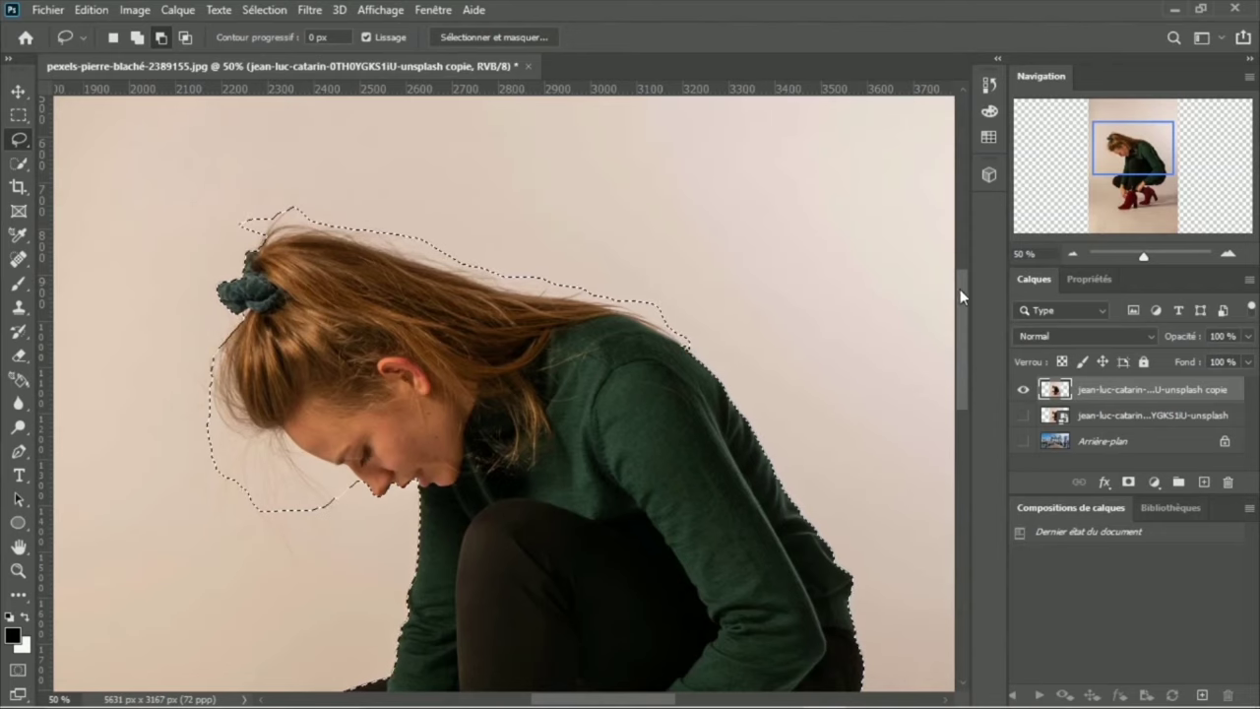
pyautogui.moveTo(959, 287)
pyautogui.mouseDown()
pyautogui.moveTo(965, 328)
pyautogui.moveTo(936, 287)
pyautogui.mouseUp()
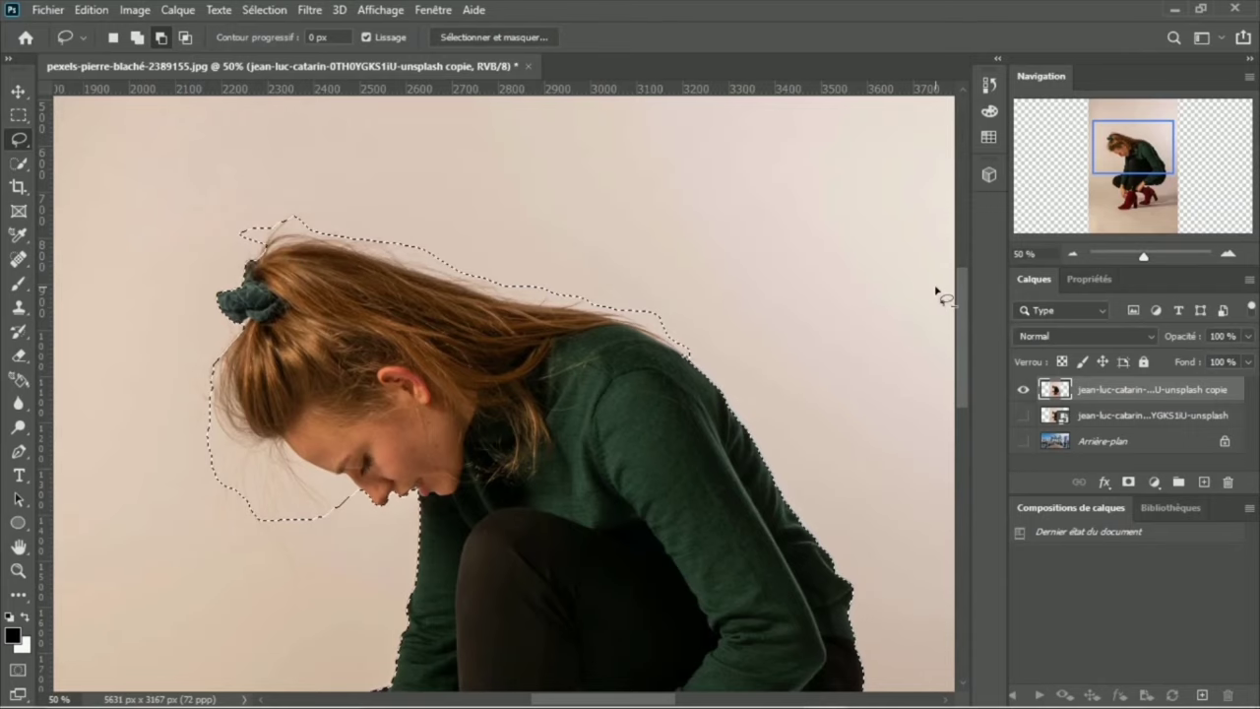
pyautogui.click(256, 12)
pyautogui.hotkey('ctrl', '-')
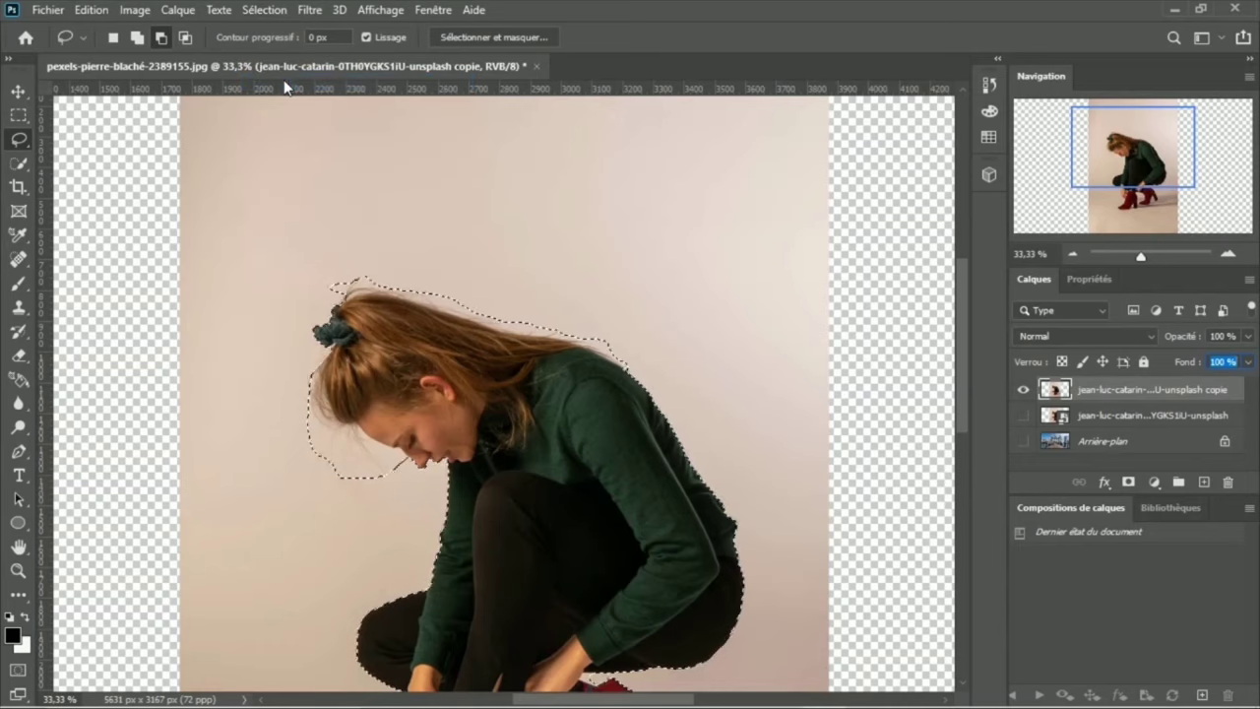
# In Select and Mask, refine away the pale halo along the hair's top and left.
pyautogui.click(501, 37)
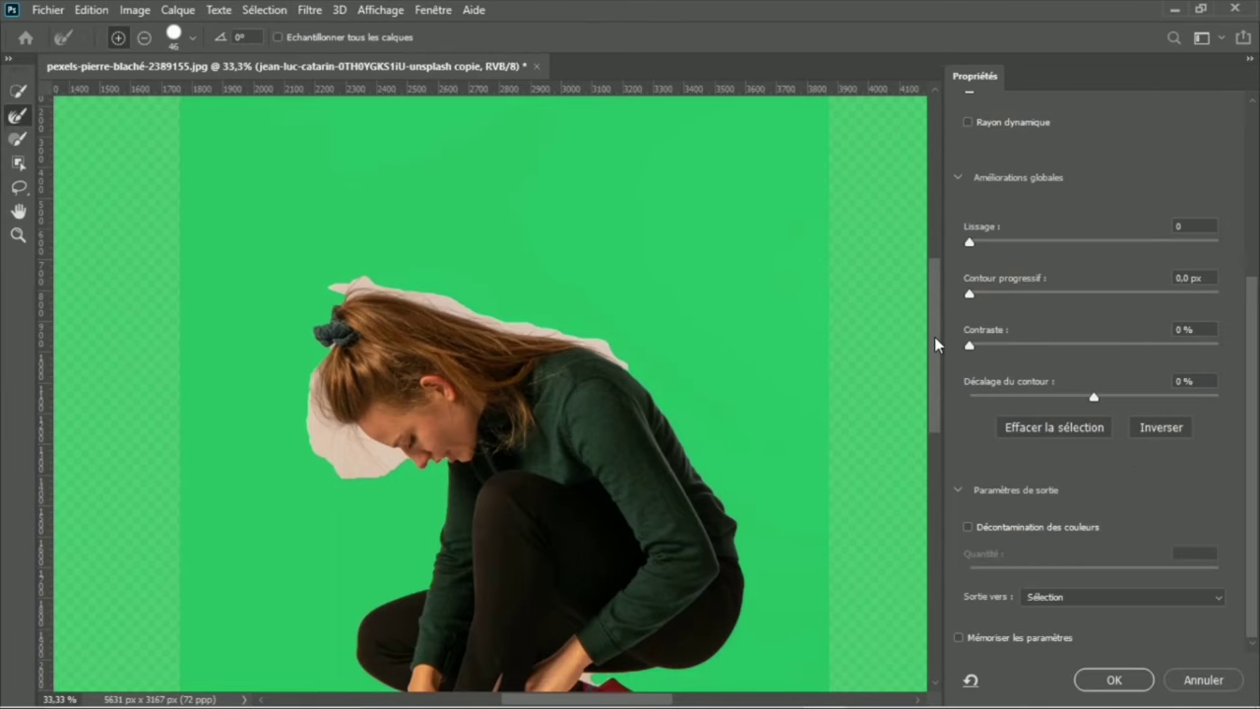
pyautogui.moveTo(932, 340); pyautogui.dragTo(932, 365)
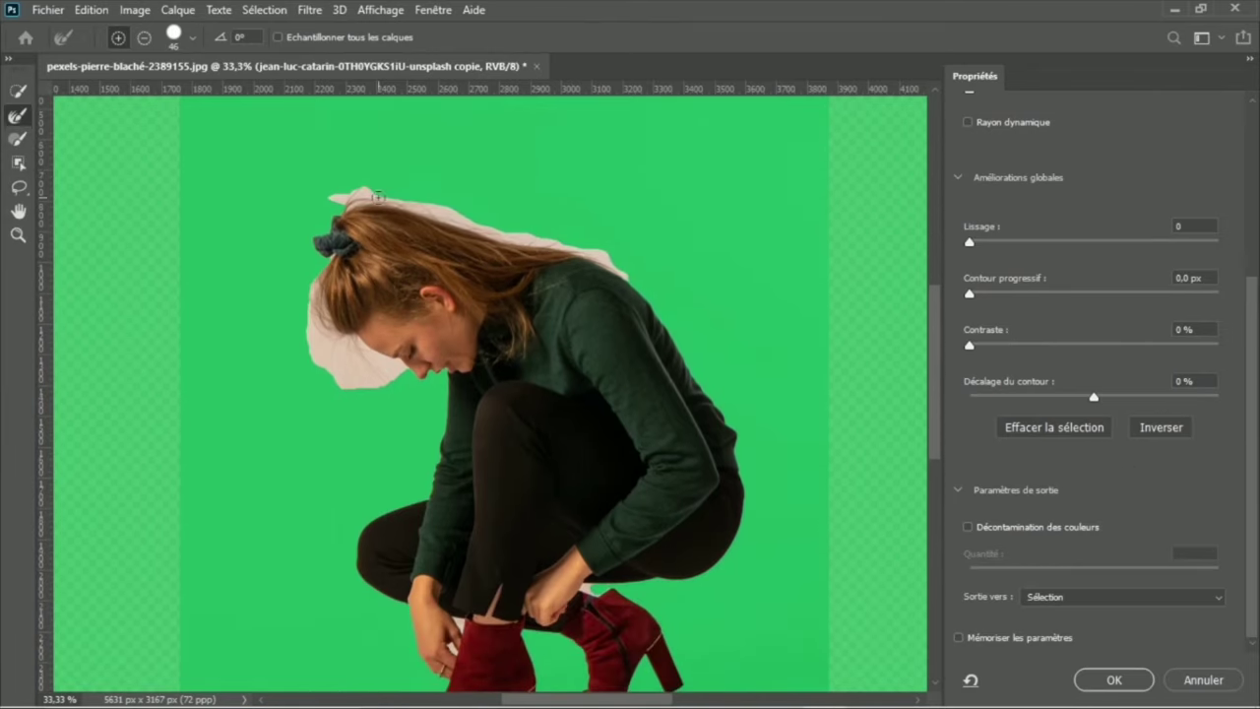
pyautogui.moveTo(320, 197); pyautogui.dragTo(386, 369)
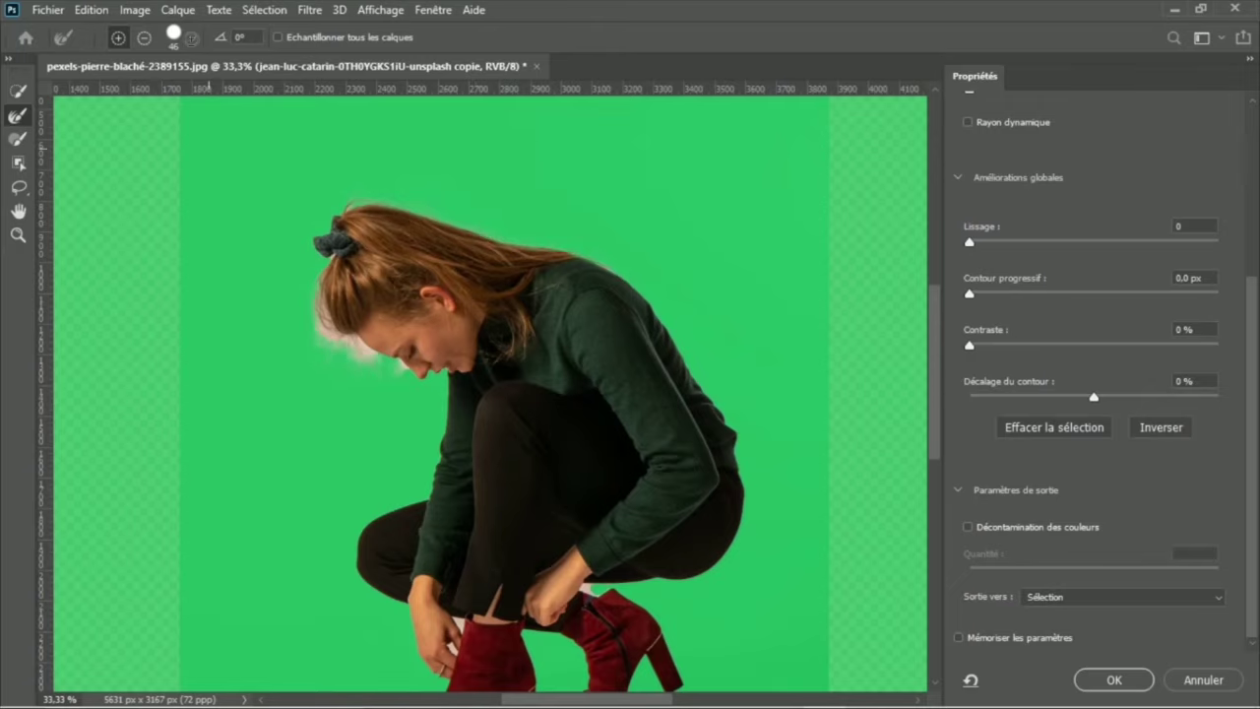
pyautogui.scroll(-5, 534, 194)
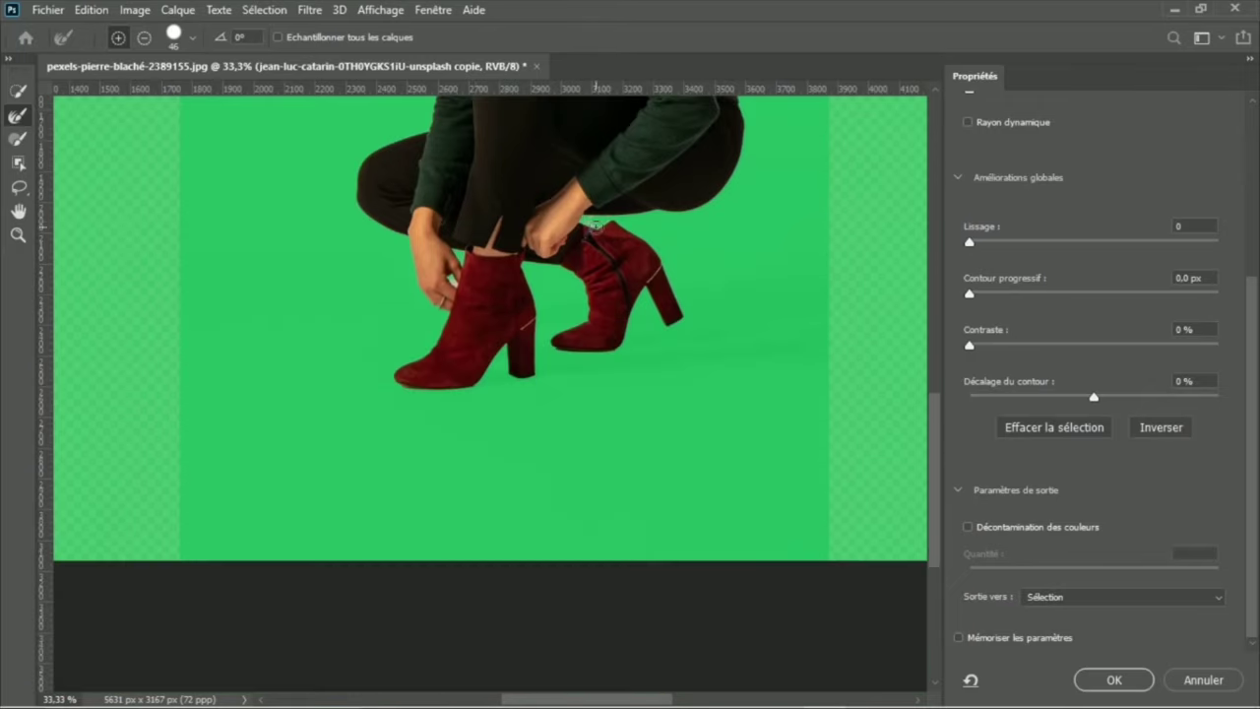
pyautogui.moveTo(934, 427)
pyautogui.mouseDown()
pyautogui.moveTo(951, 321)
pyautogui.moveTo(942, 421)
pyautogui.mouseUp()
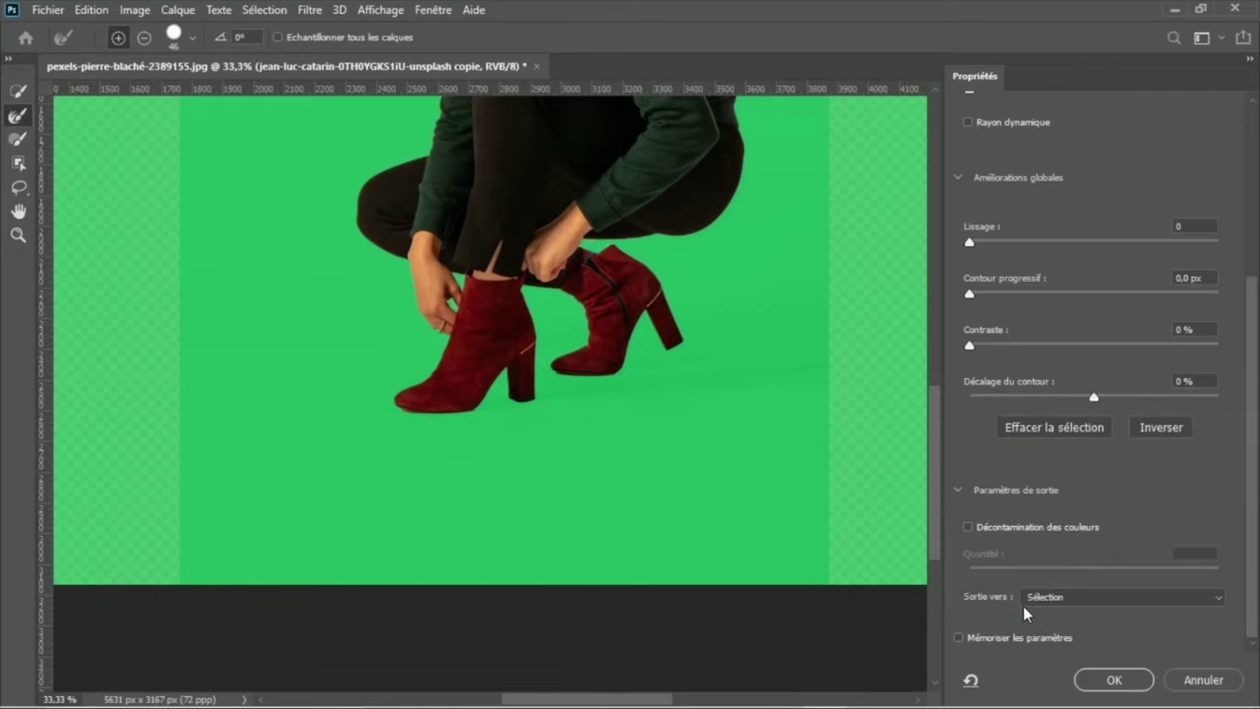
# Output the refinement as Nouveau calque avec masque de fusion and confirm.
pyautogui.click(1068, 598)
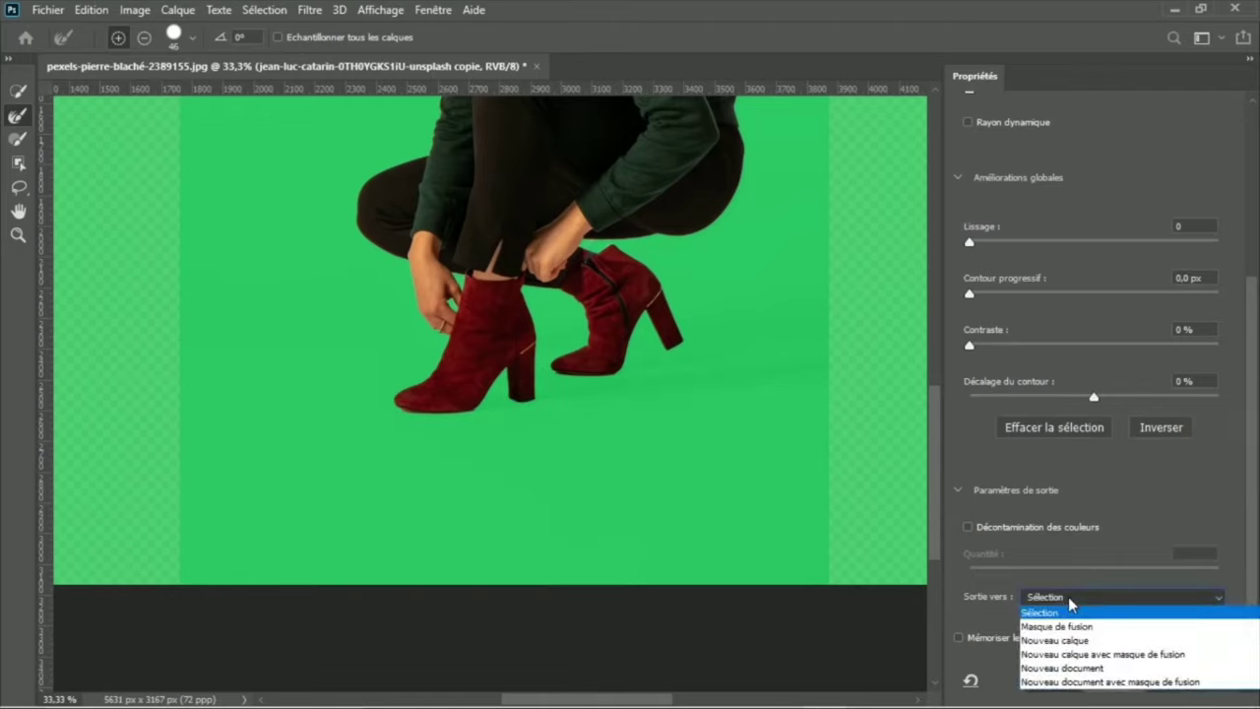
pyautogui.click(1075, 655)
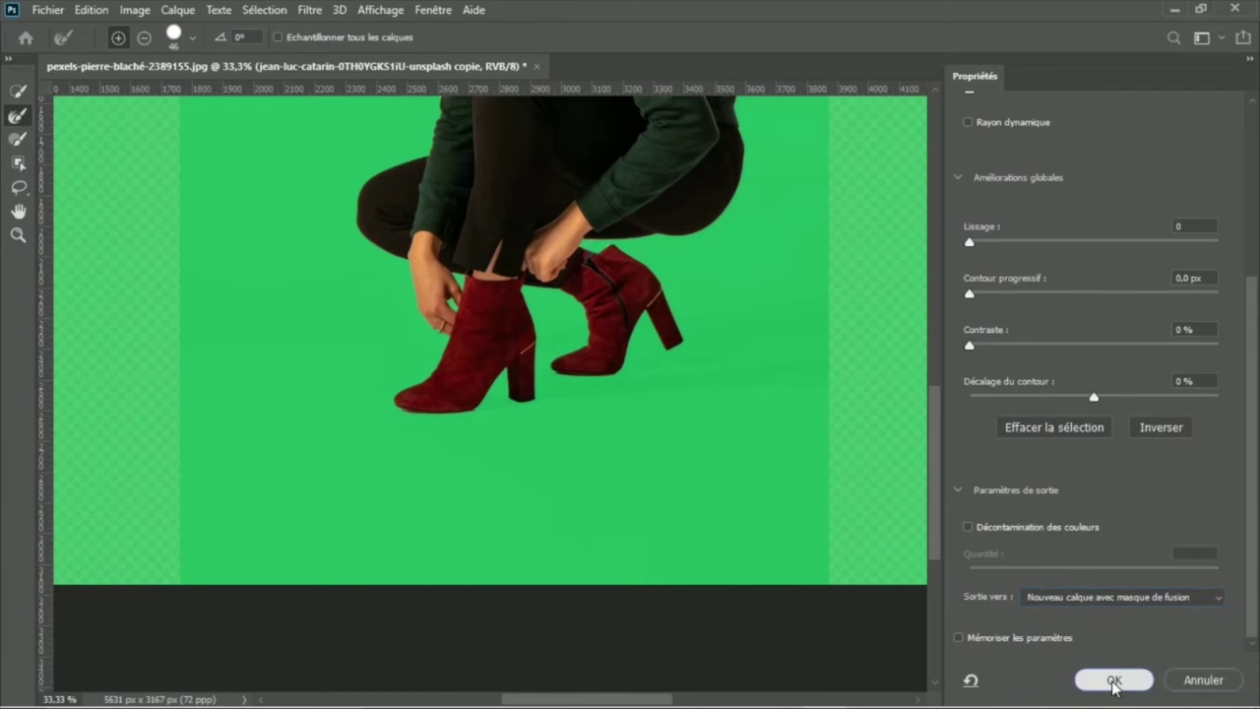
pyautogui.click(1114, 681)
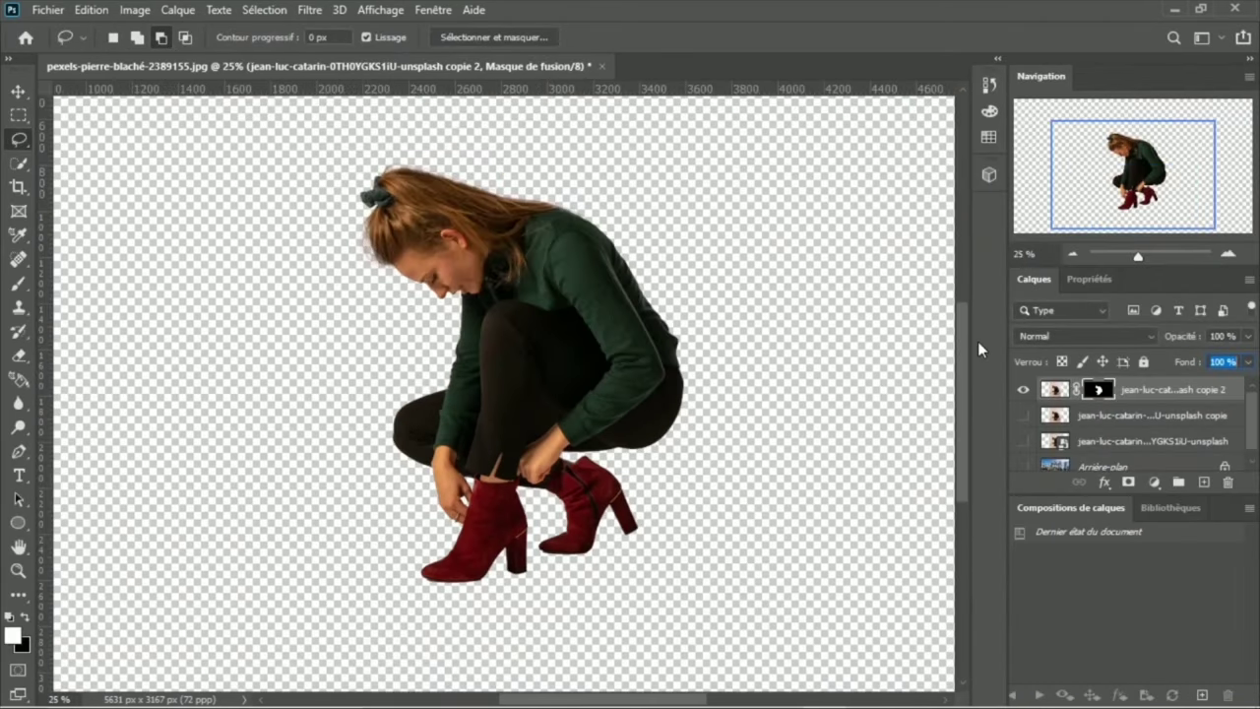
# Show the Arrière-plan bridge background behind the cut-out woman.
pyautogui.scroll(-1, 1132, 424)
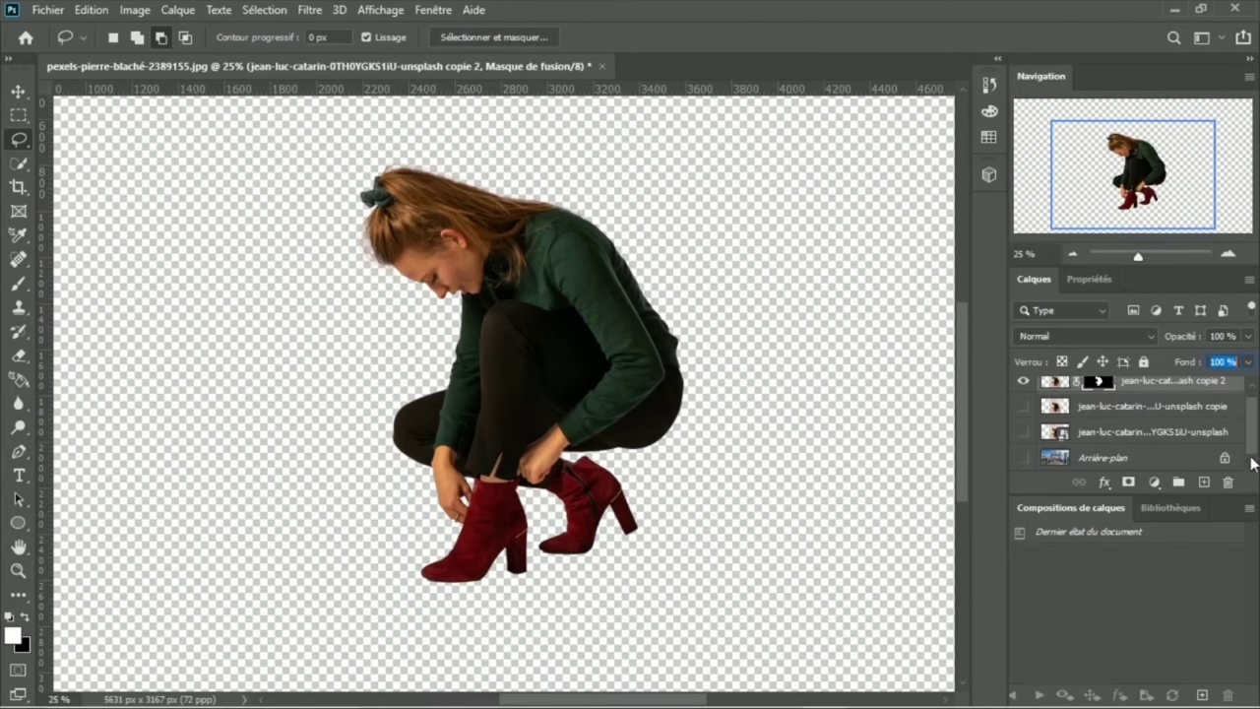
pyautogui.click(1023, 459)
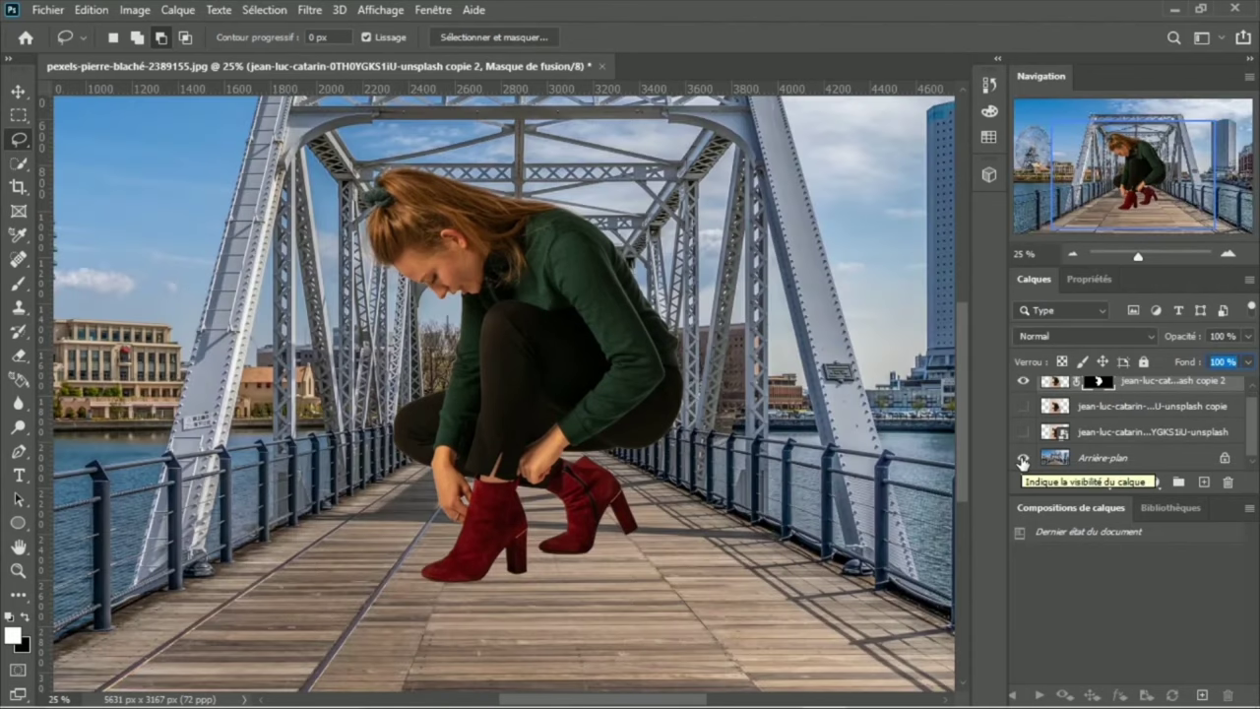
pyautogui.click(1112, 459)
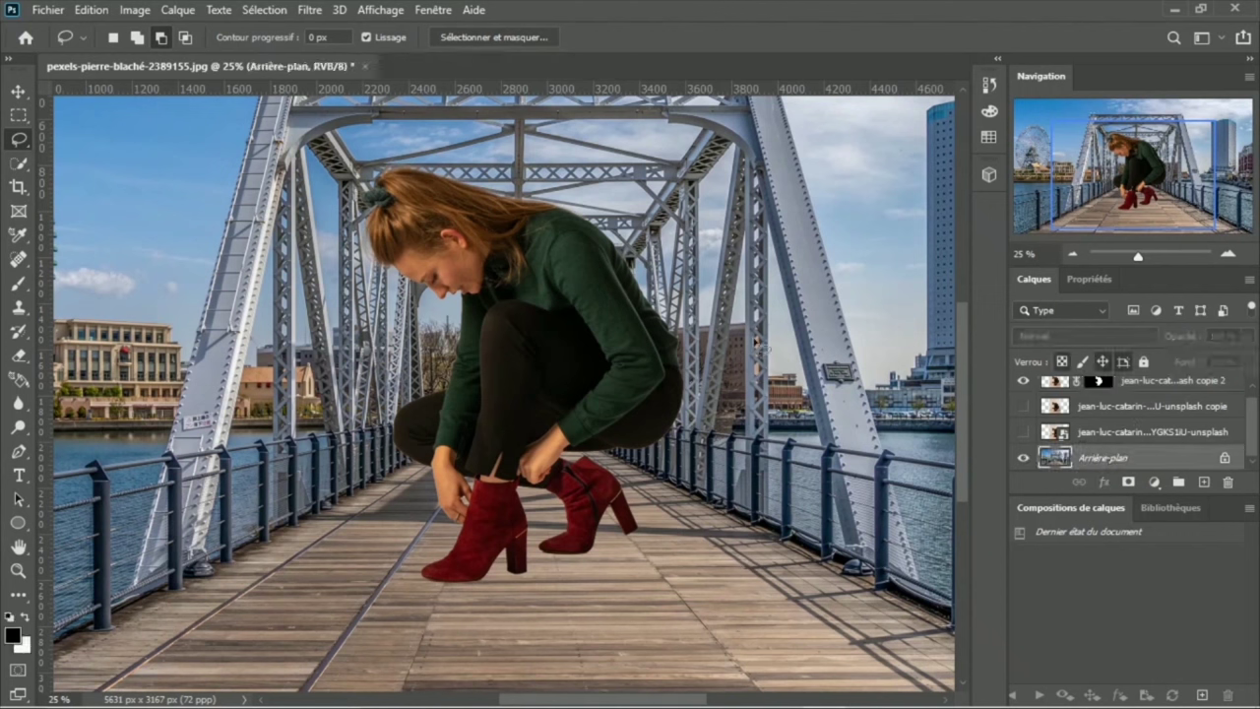
# Move the woman right and down onto the bridge deck and begin scaling her to about 76%.
pyautogui.click(16, 96)
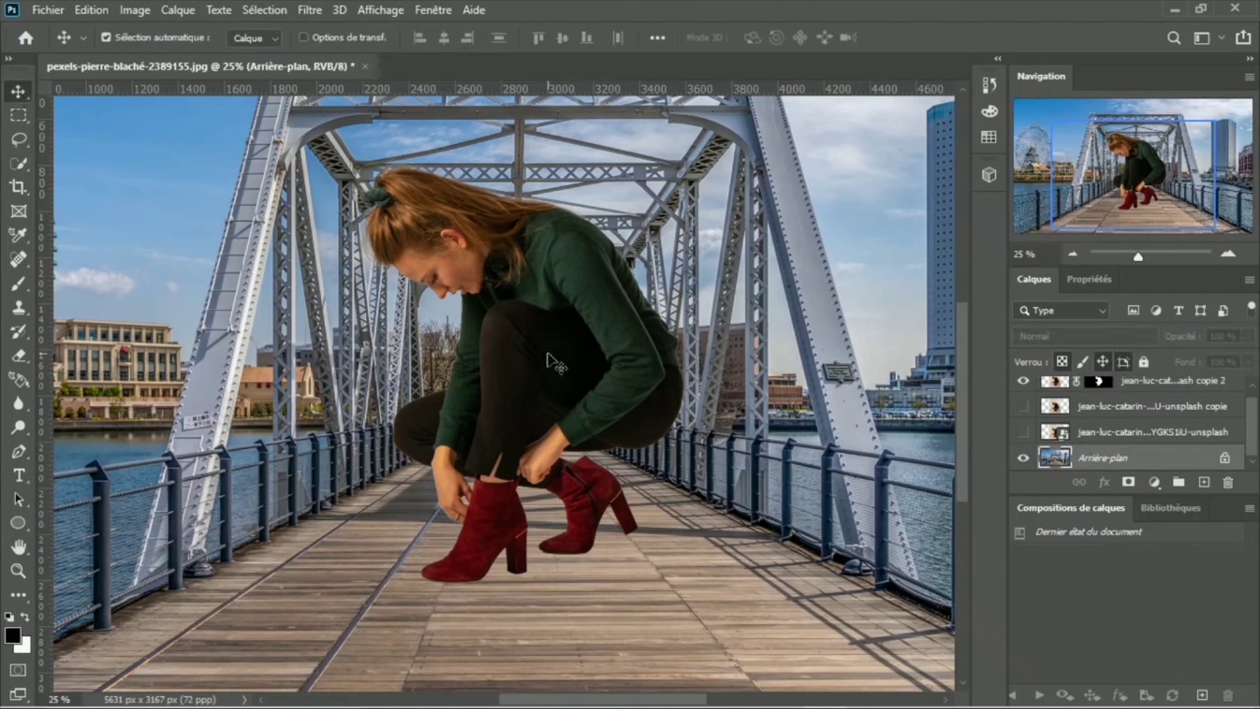
pyautogui.moveTo(548, 361); pyautogui.dragTo(650, 443)
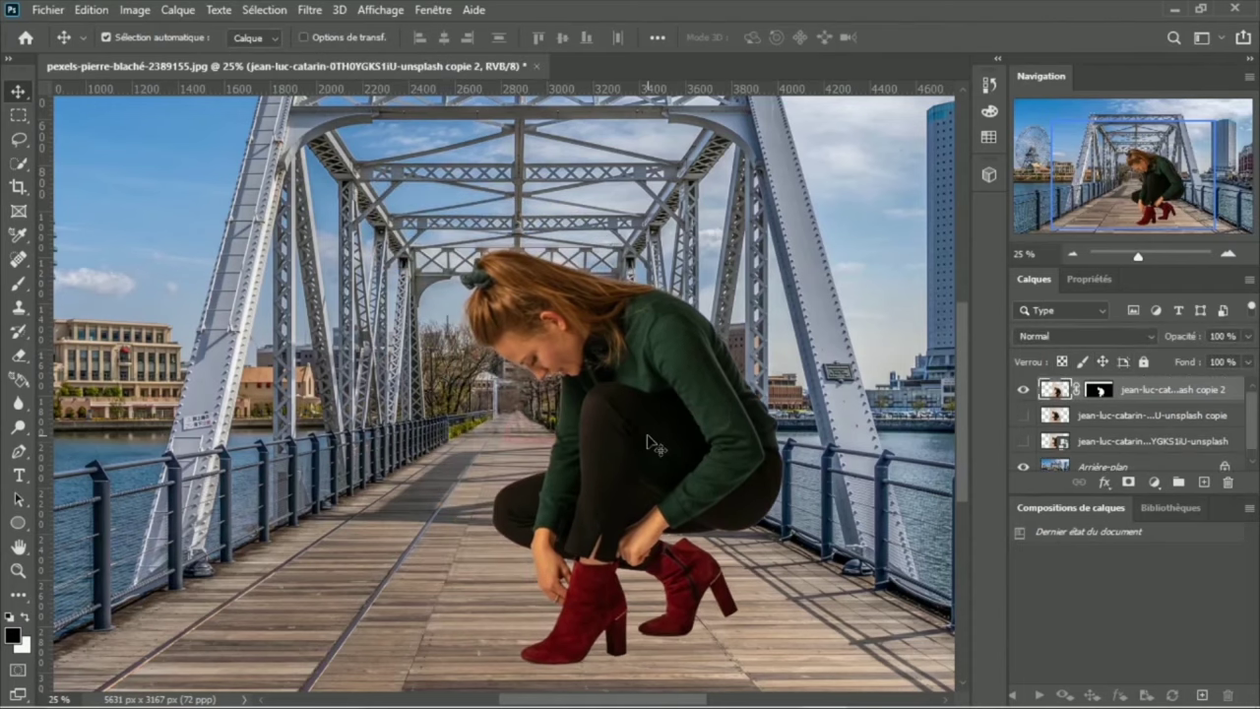
pyautogui.hotkey('ctrl', '0')
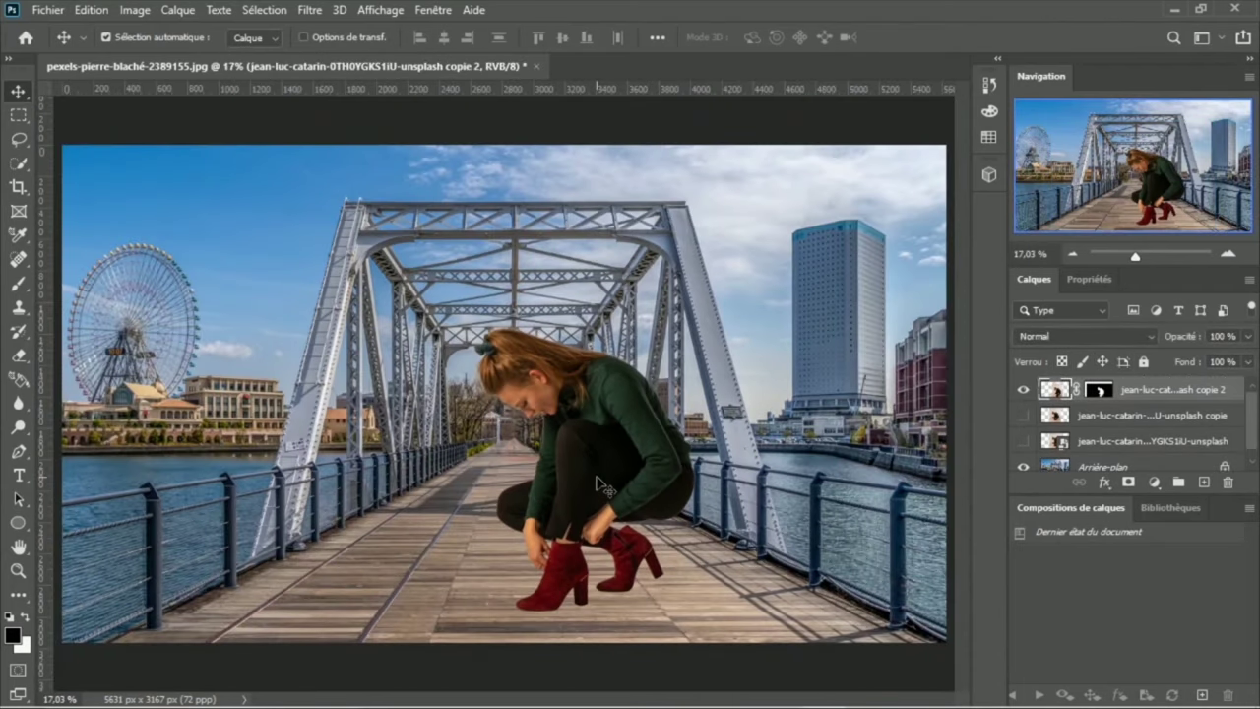
pyautogui.moveTo(603, 487)
pyautogui.mouseDown()
pyautogui.moveTo(630, 497)
pyautogui.moveTo(624, 483)
pyautogui.mouseUp()
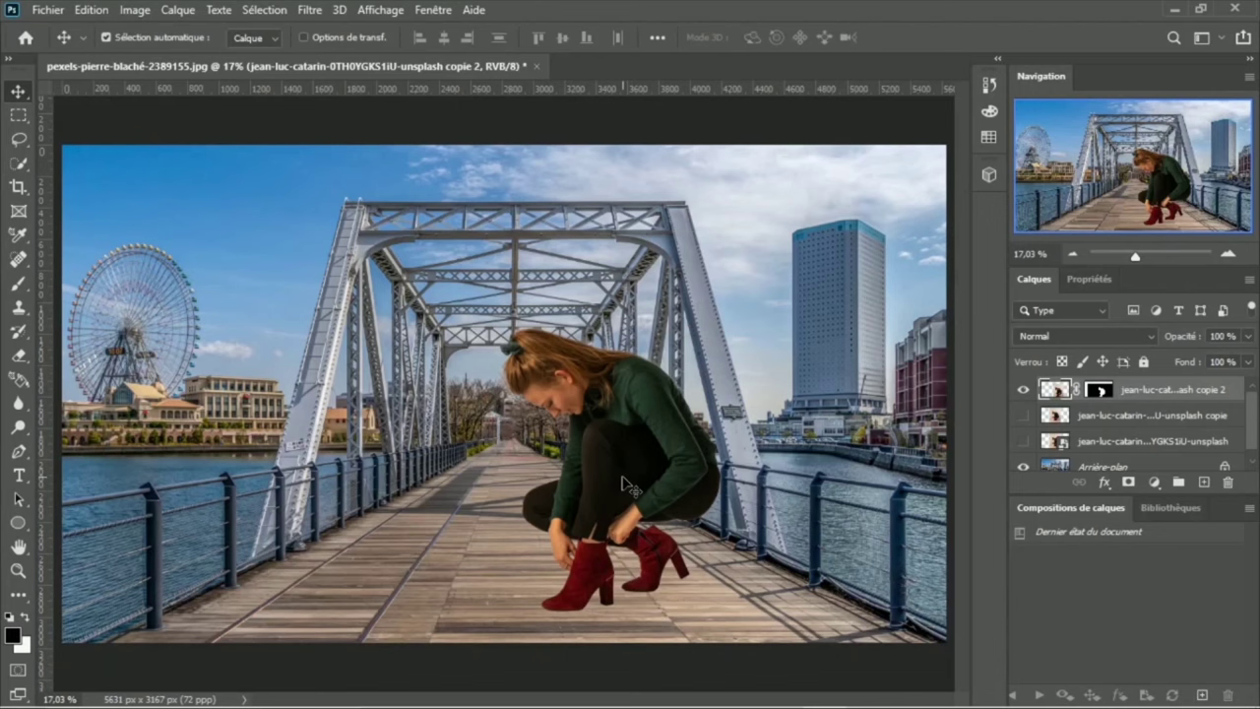
pyautogui.hotkey('ctrl', 't')
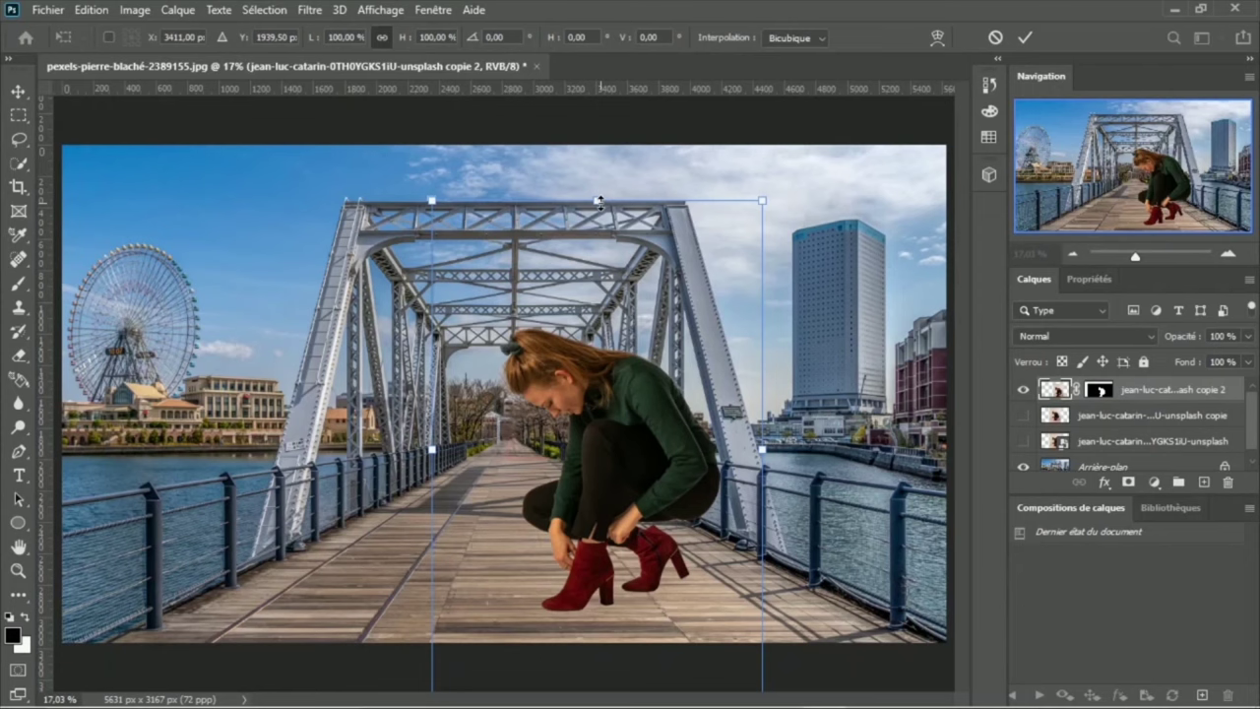
pyautogui.moveTo(598, 200); pyautogui.dragTo(597, 321)
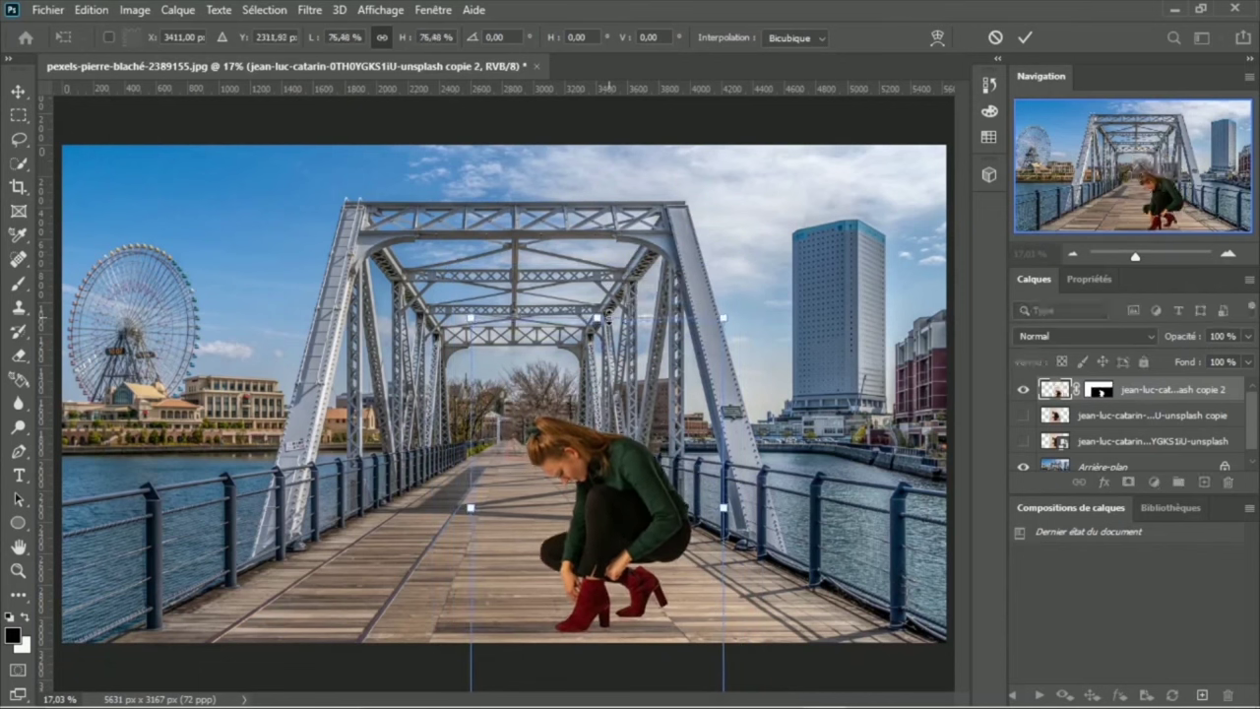
# Commit the woman's resize to about 76%.
pyautogui.click(1025, 38)
pyautogui.rightClick(1051, 389)
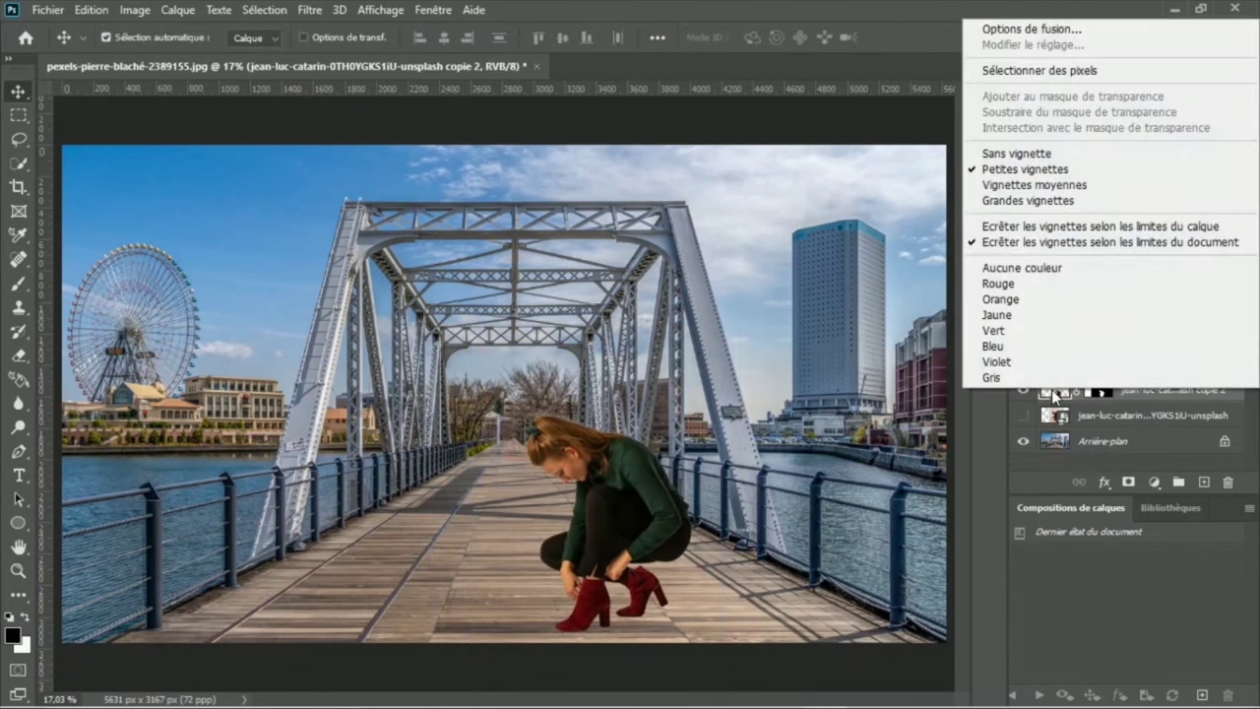
pyautogui.click(854, 425)
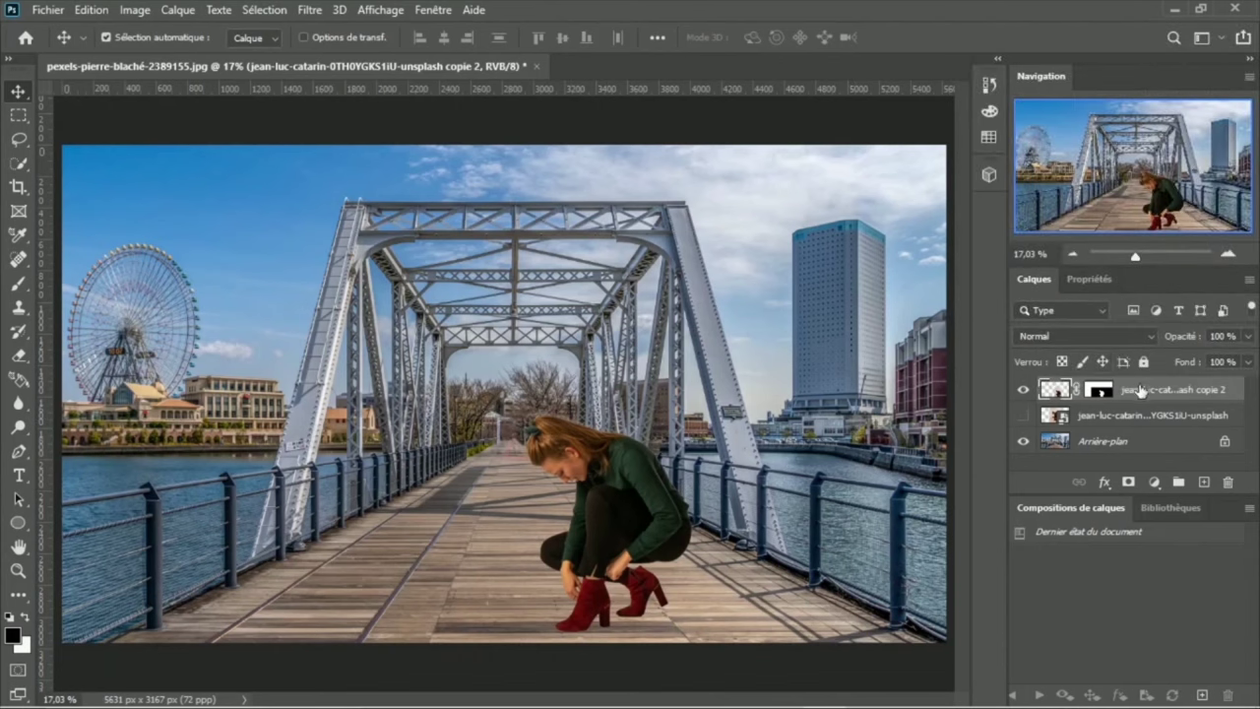
pyautogui.rightClick(1054, 394)
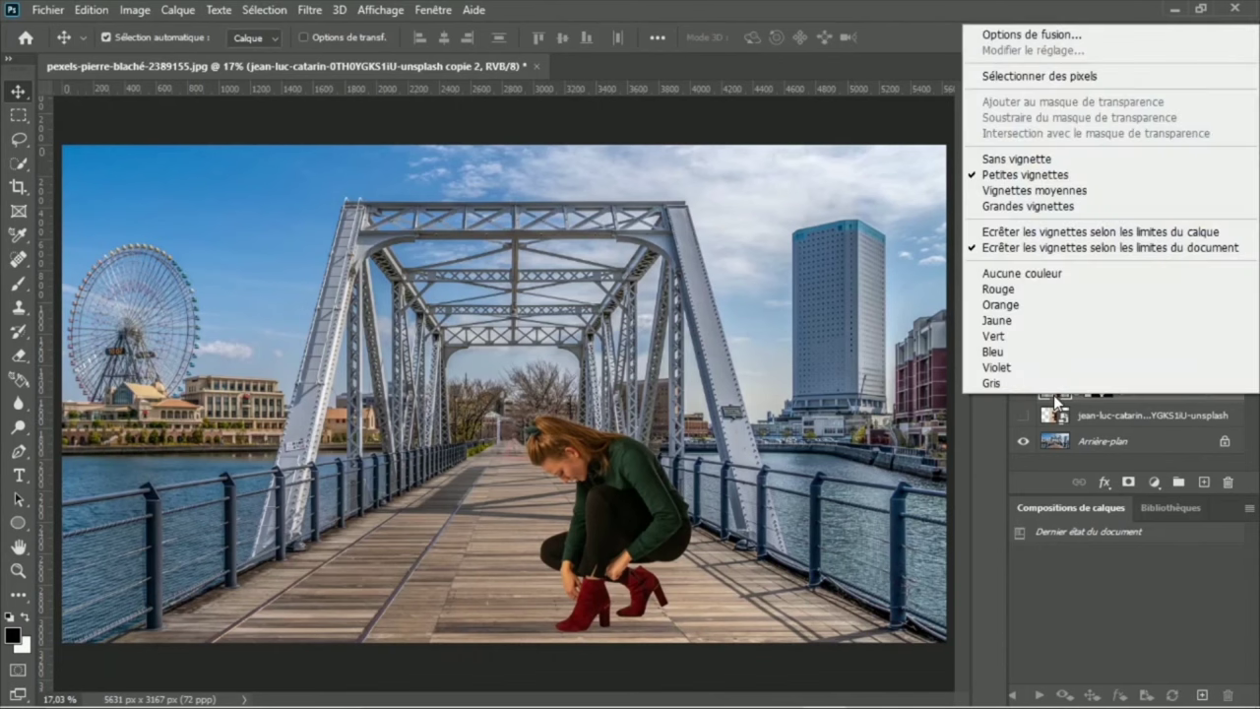
pyautogui.click(692, 421)
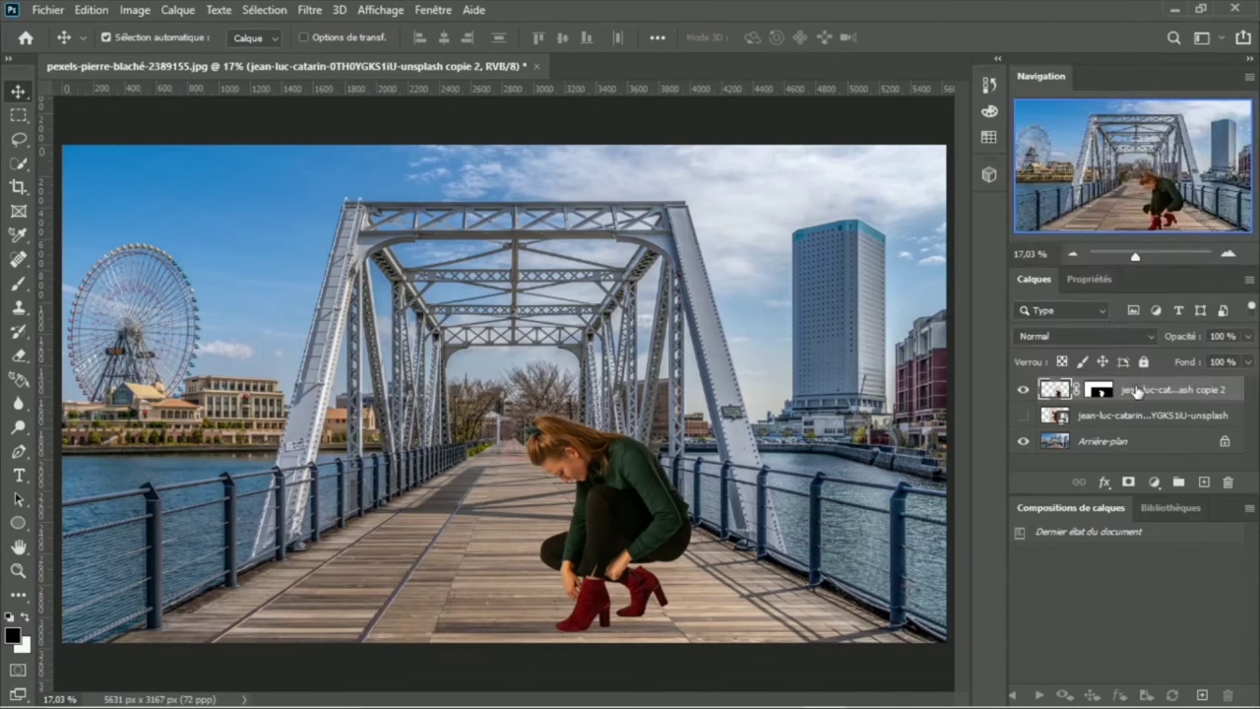
# Convert the woman's layer to a smart object, duplicate it, and select the lower copy.
pyautogui.rightClick(1136, 391)
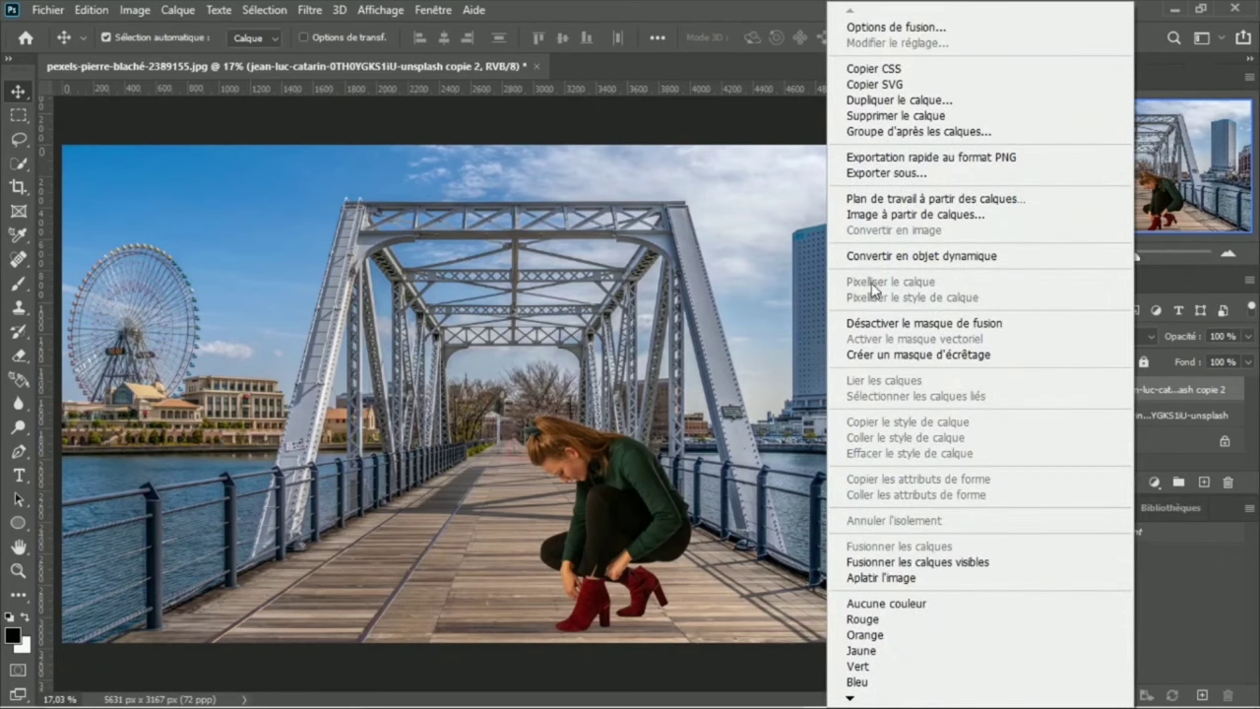
pyautogui.click(891, 256)
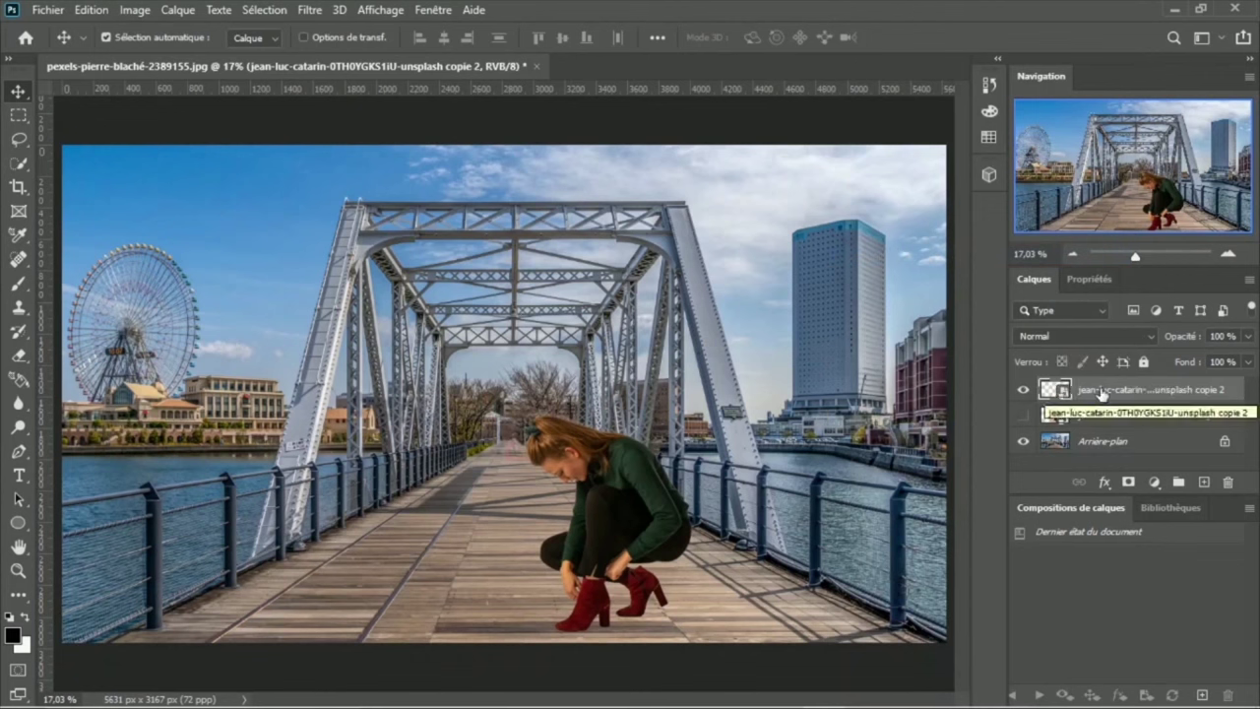
pyautogui.hotkey('ctrl', 'j')
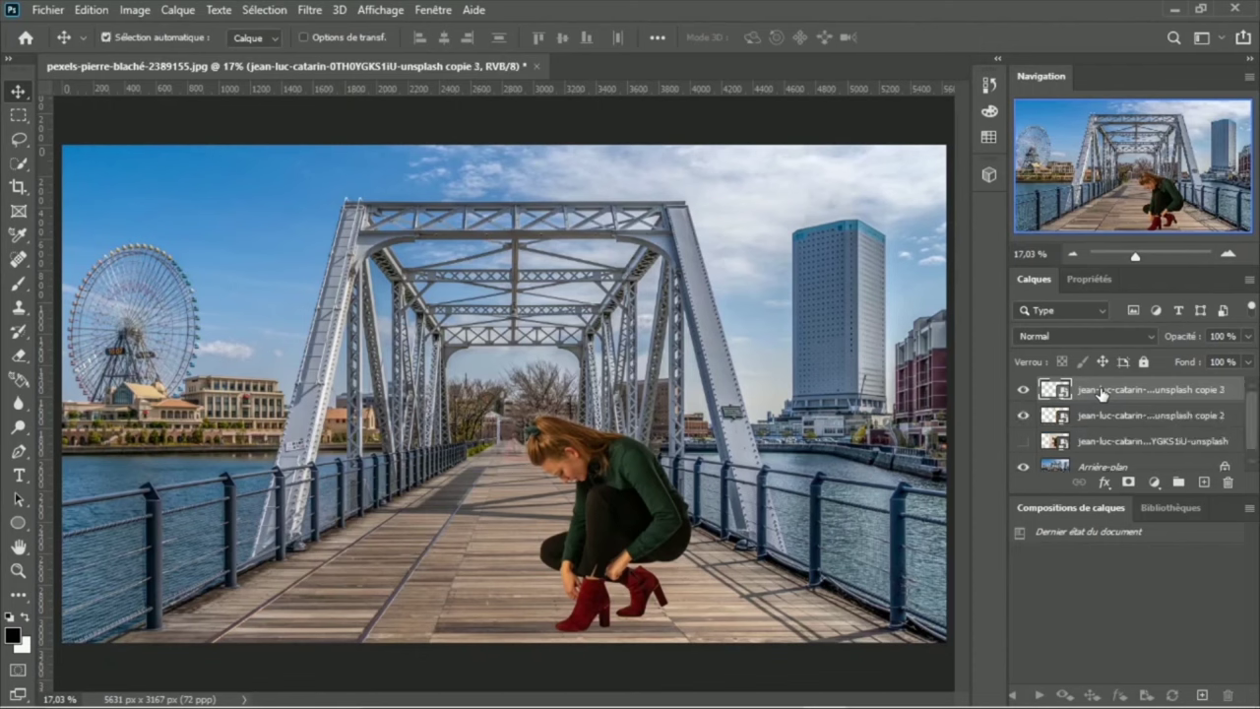
pyautogui.click(1093, 416)
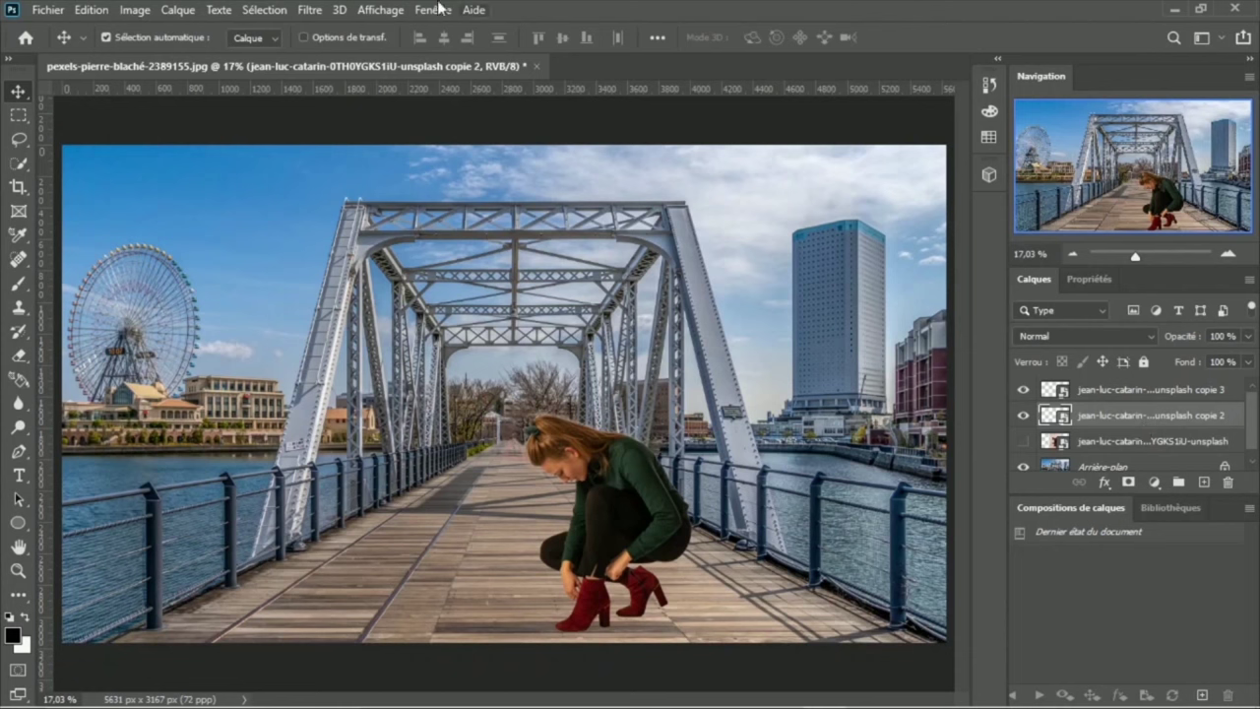
# Squash the lower woman copy to about half height with a transform.
pyautogui.click(92, 11)
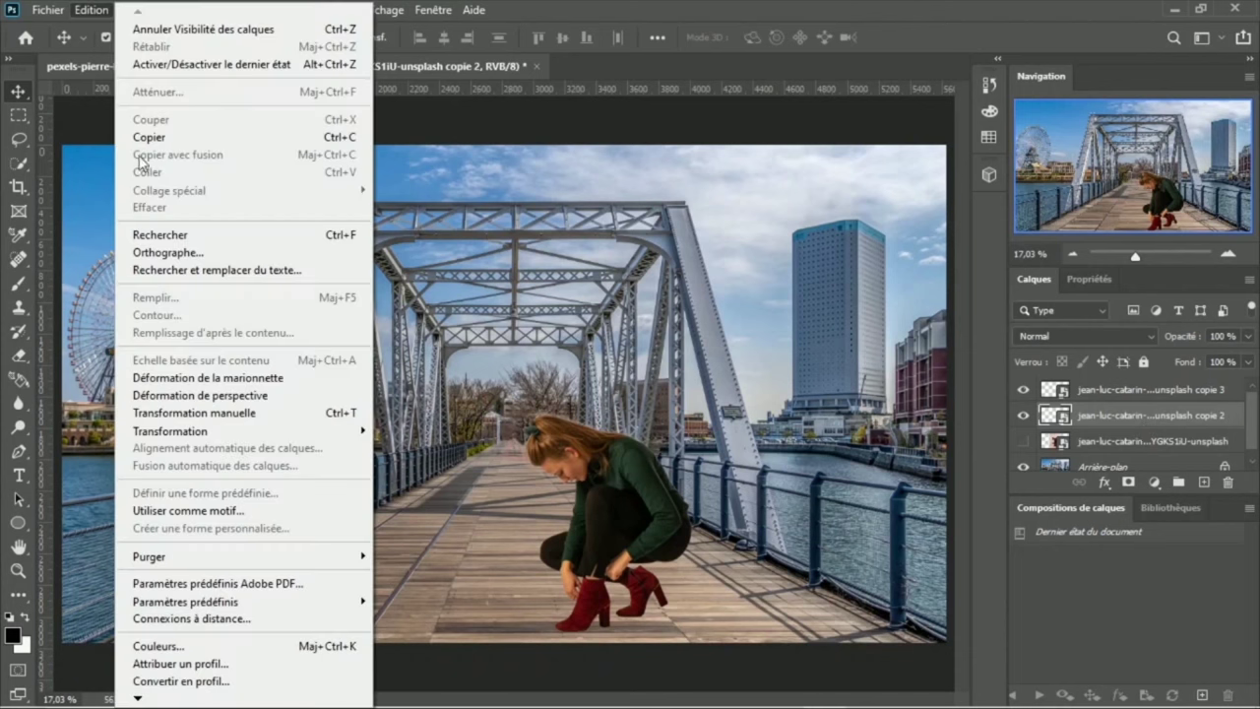
pyautogui.click(189, 412)
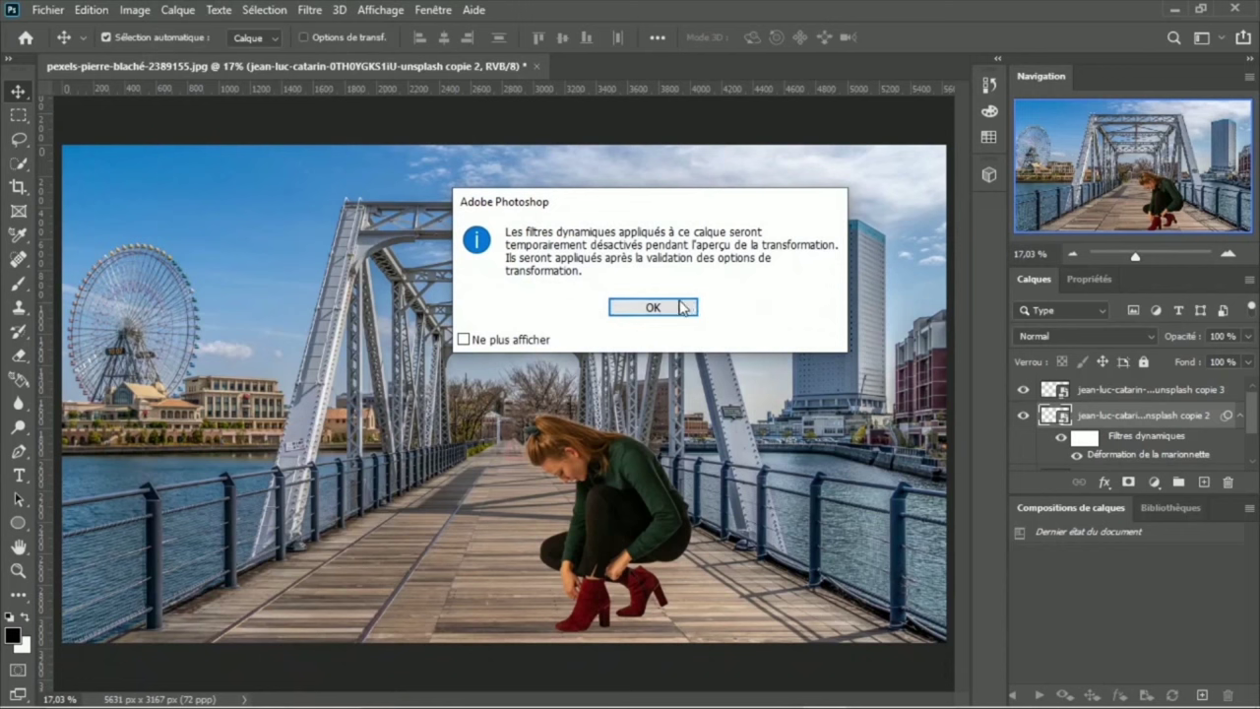
pyautogui.click(656, 308)
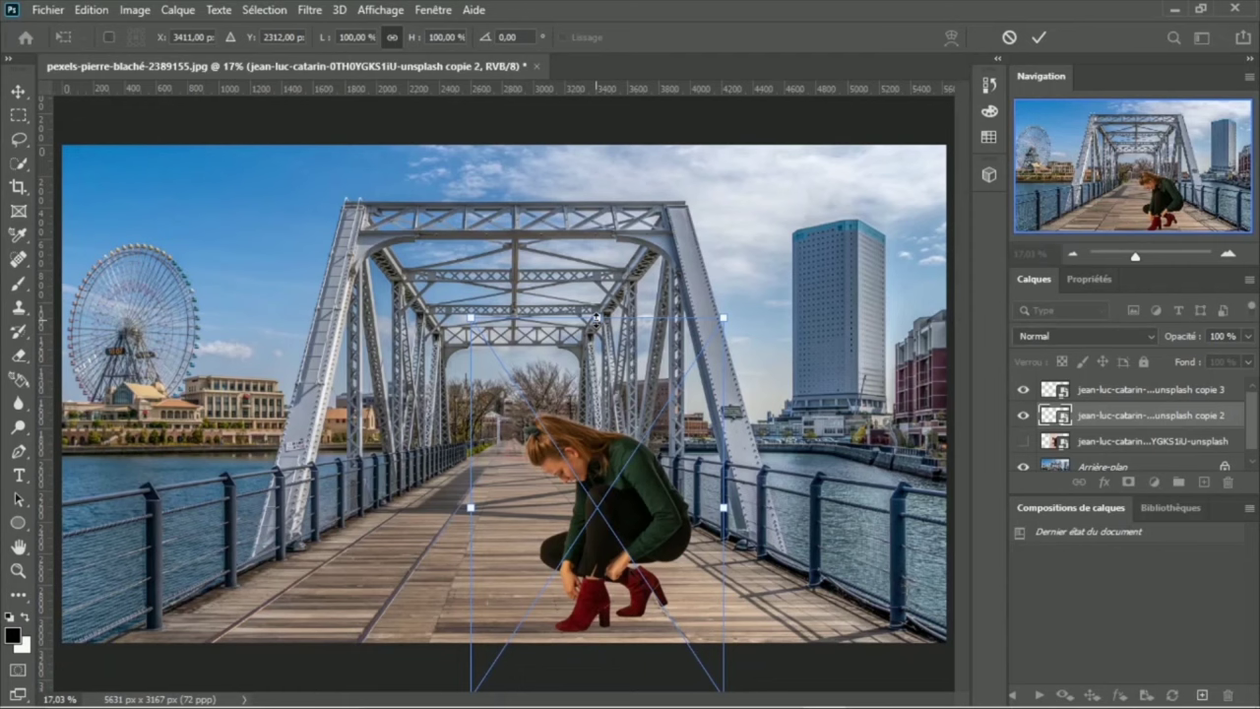
pyautogui.moveTo(595, 317); pyautogui.dragTo(579, 475)
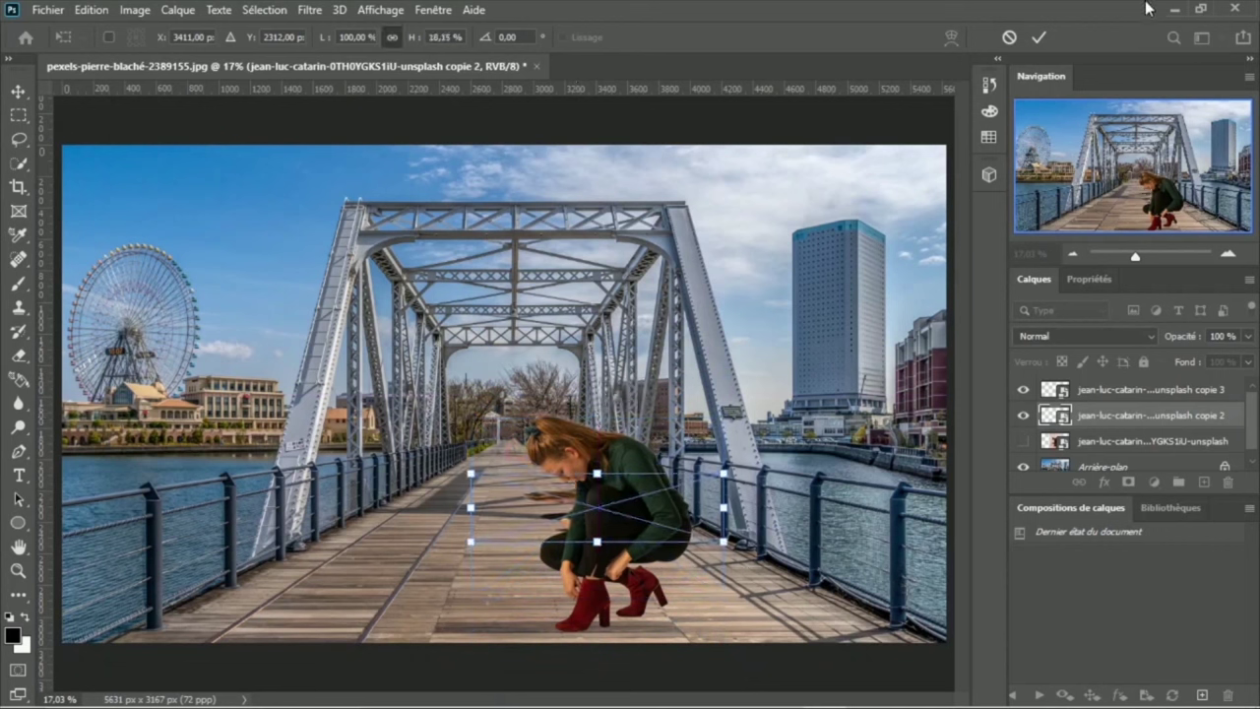
pyautogui.click(1037, 37)
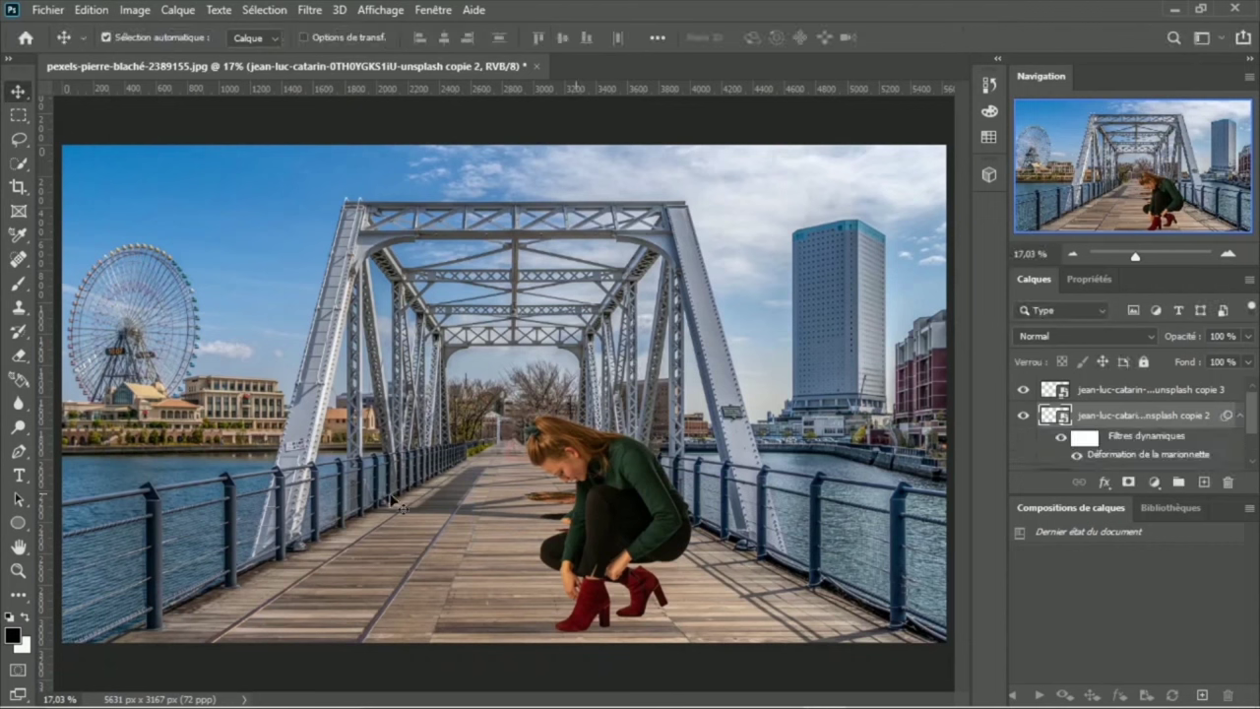
# Drag the squashed copy down to sit on the bridge floor under her boots.
pyautogui.click(512, 531)
pyautogui.press('ctrl')
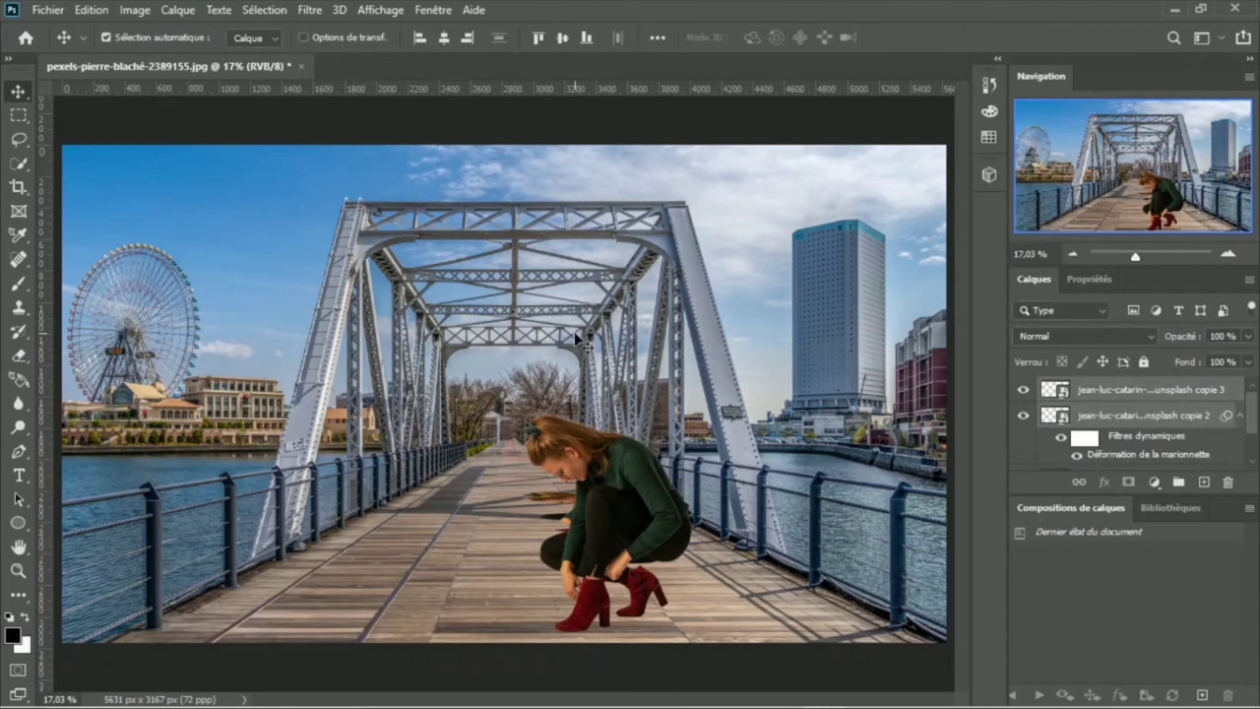
pyautogui.click(1174, 421)
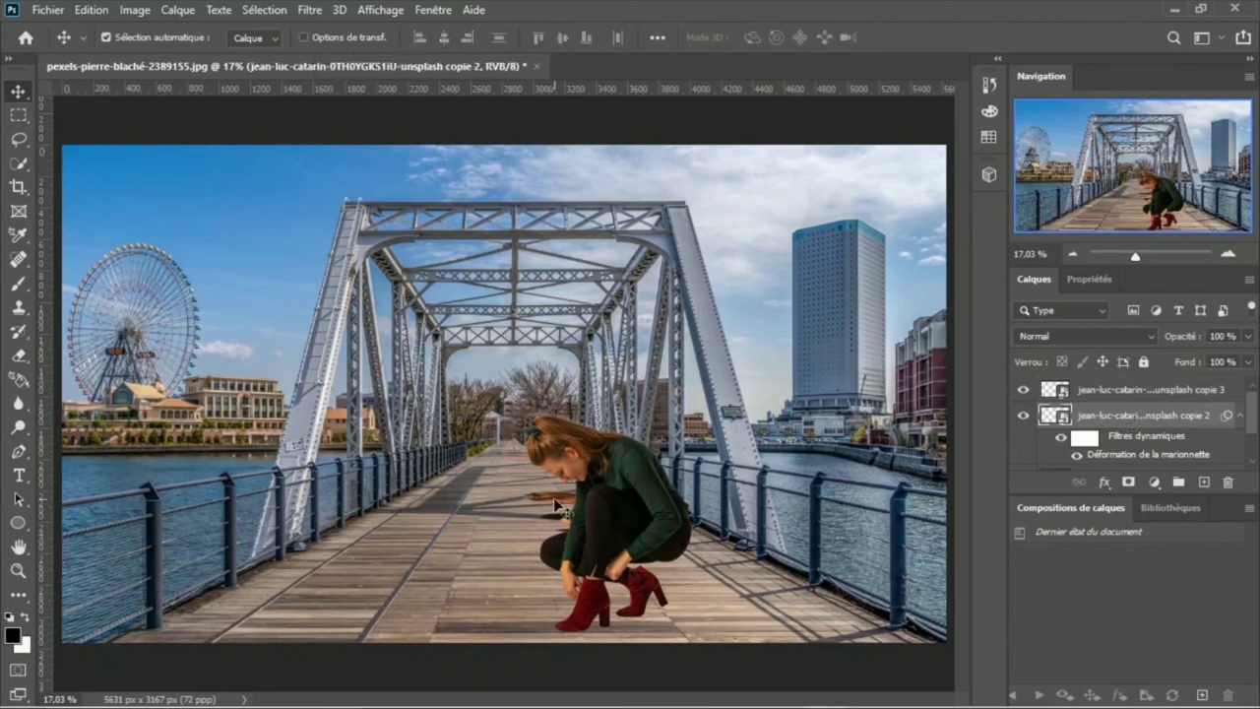
pyautogui.moveTo(532, 557); pyautogui.dragTo(529, 594)
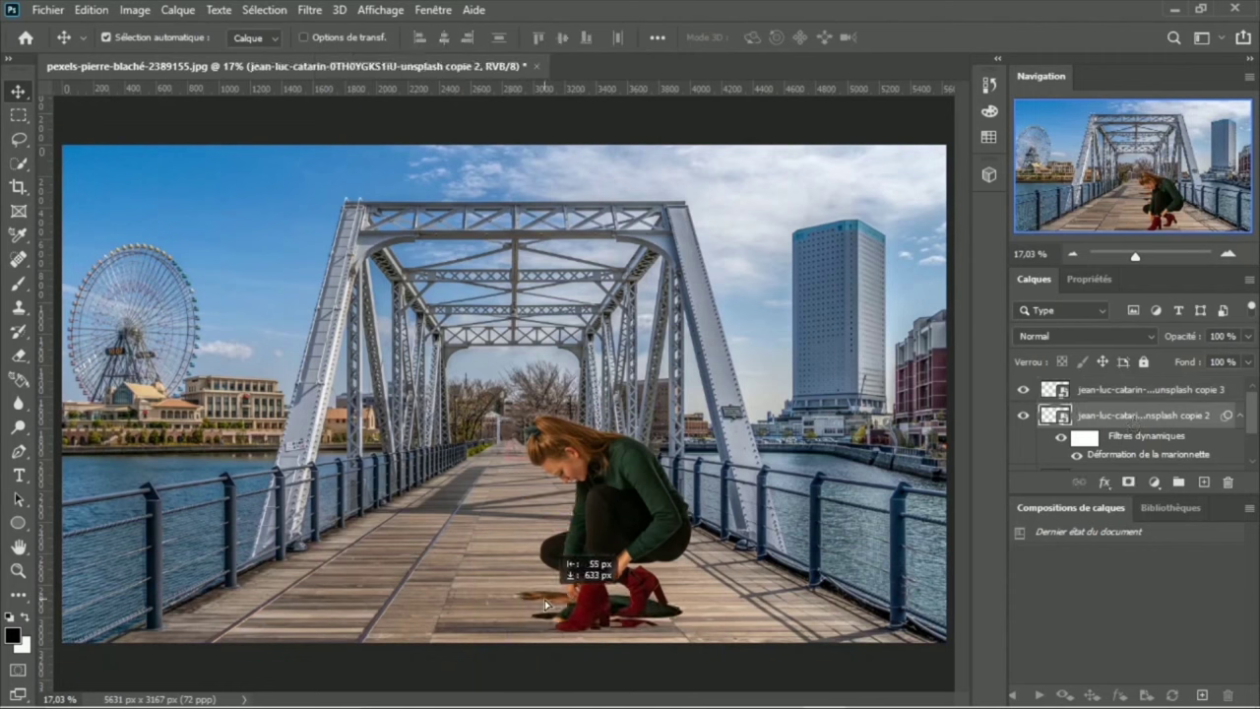
pyautogui.moveTo(529, 594); pyautogui.dragTo(545, 605)
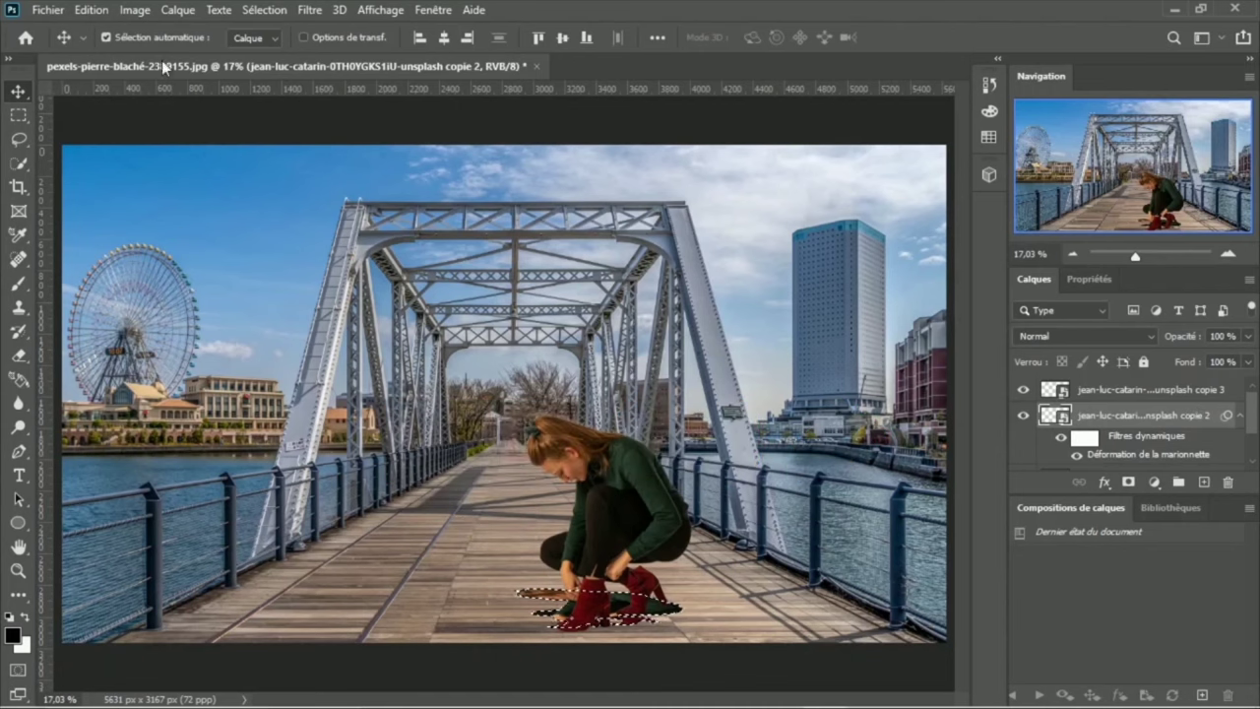
# Rasterize the squashed shadow copy layer.
pyautogui.click(95, 12)
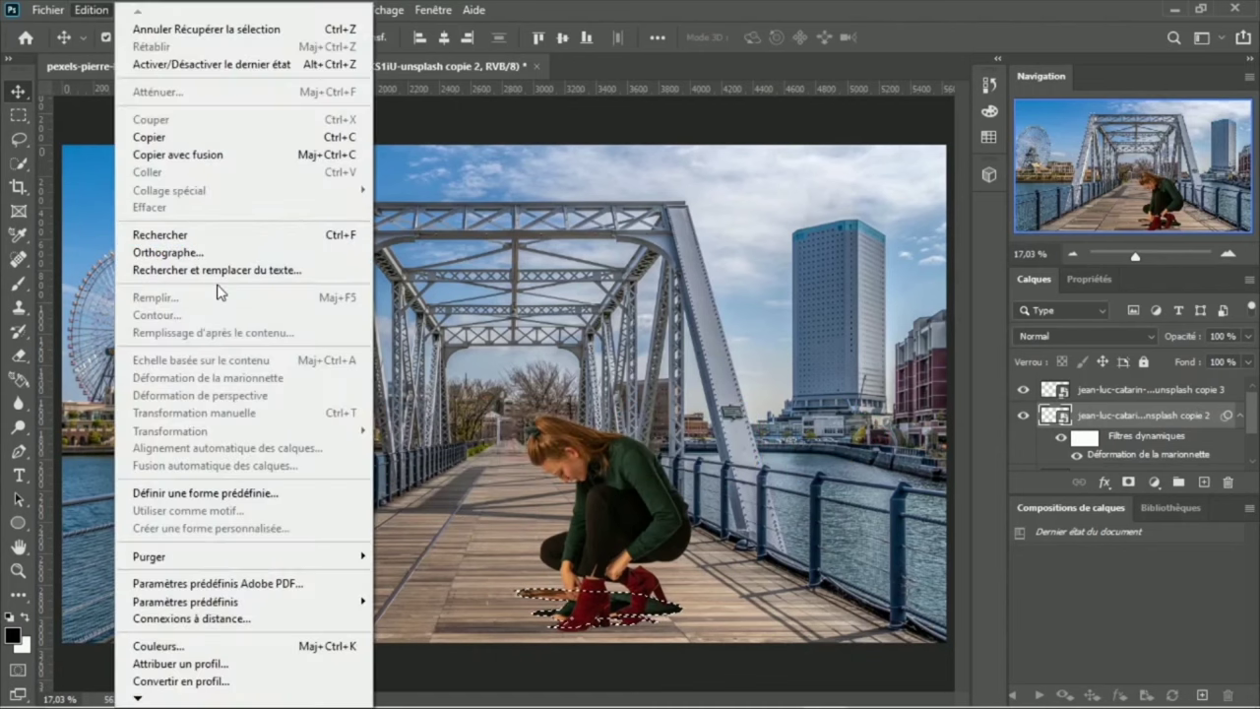
pyautogui.press('Escape')
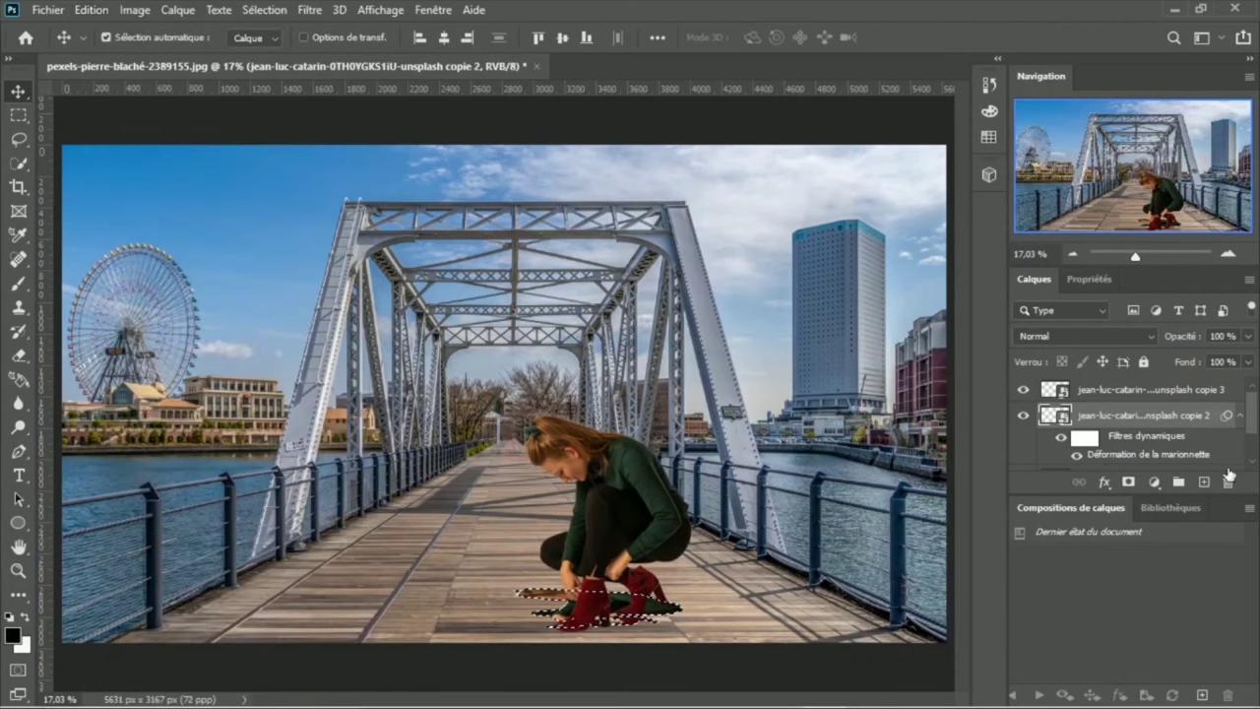
pyautogui.rightClick(1176, 418)
pyautogui.click(931, 355)
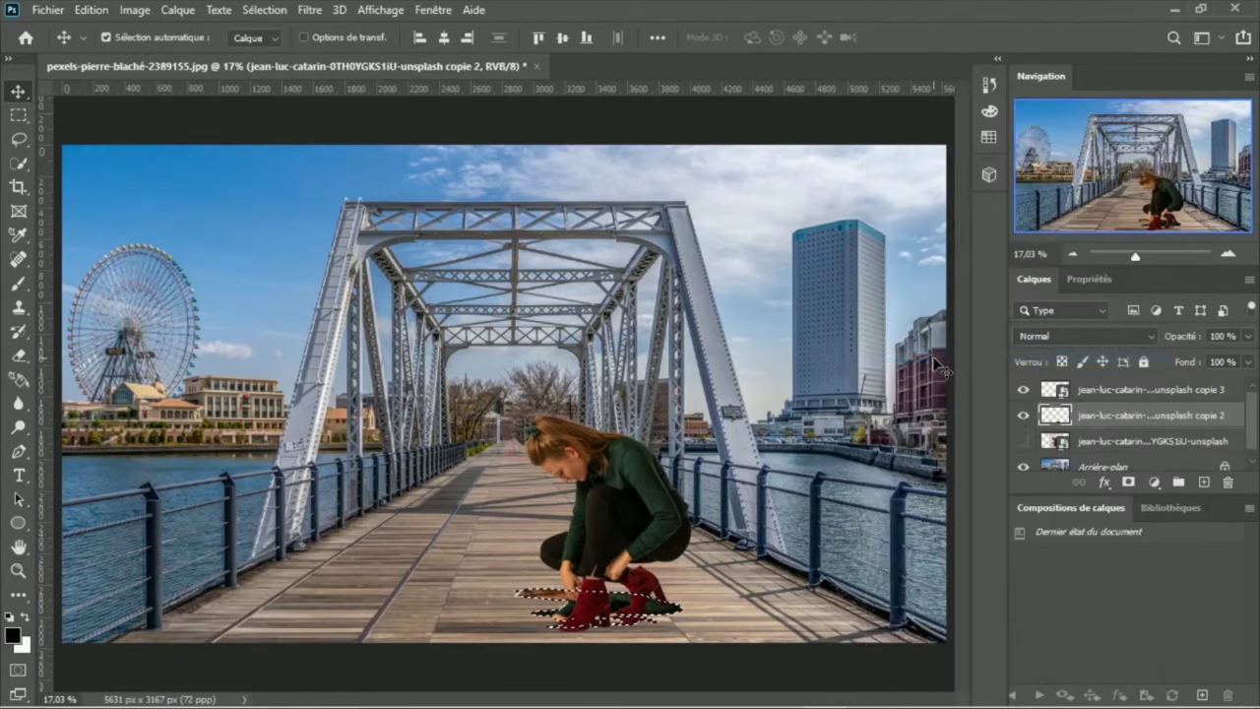
# Fill the shadow selection with solid black (Noir), then deselect it.
pyautogui.click(91, 10)
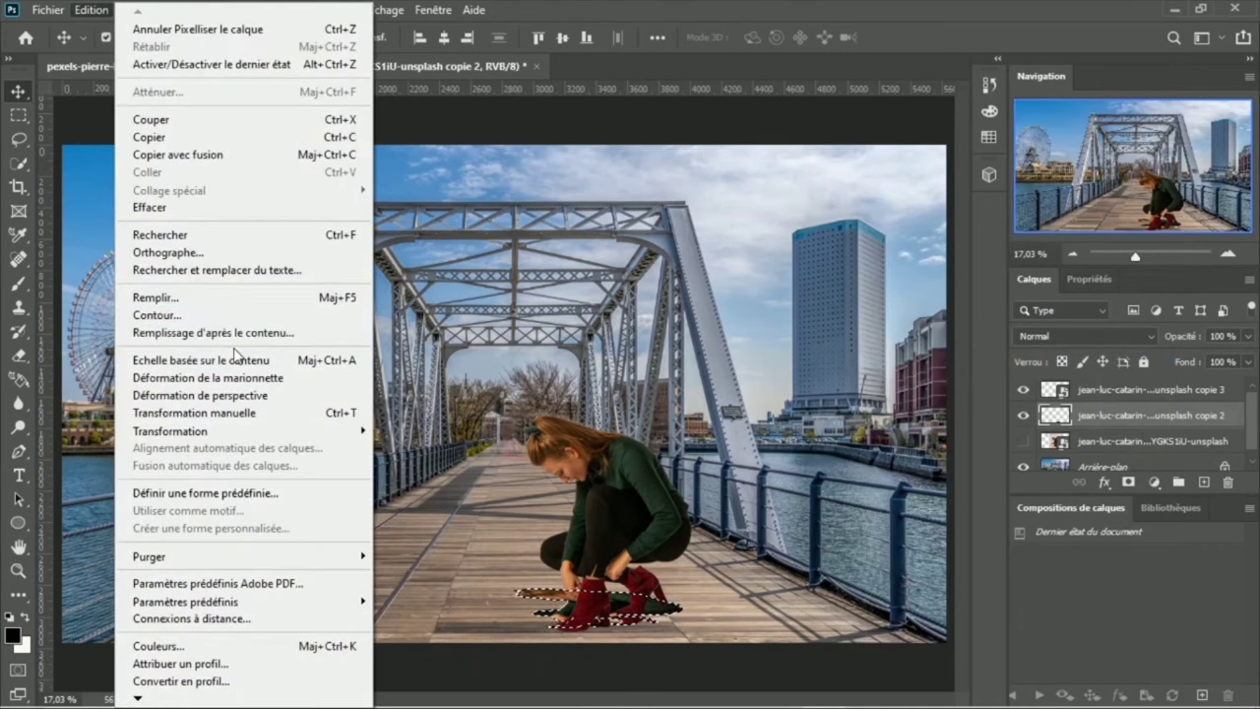
pyautogui.click(180, 301)
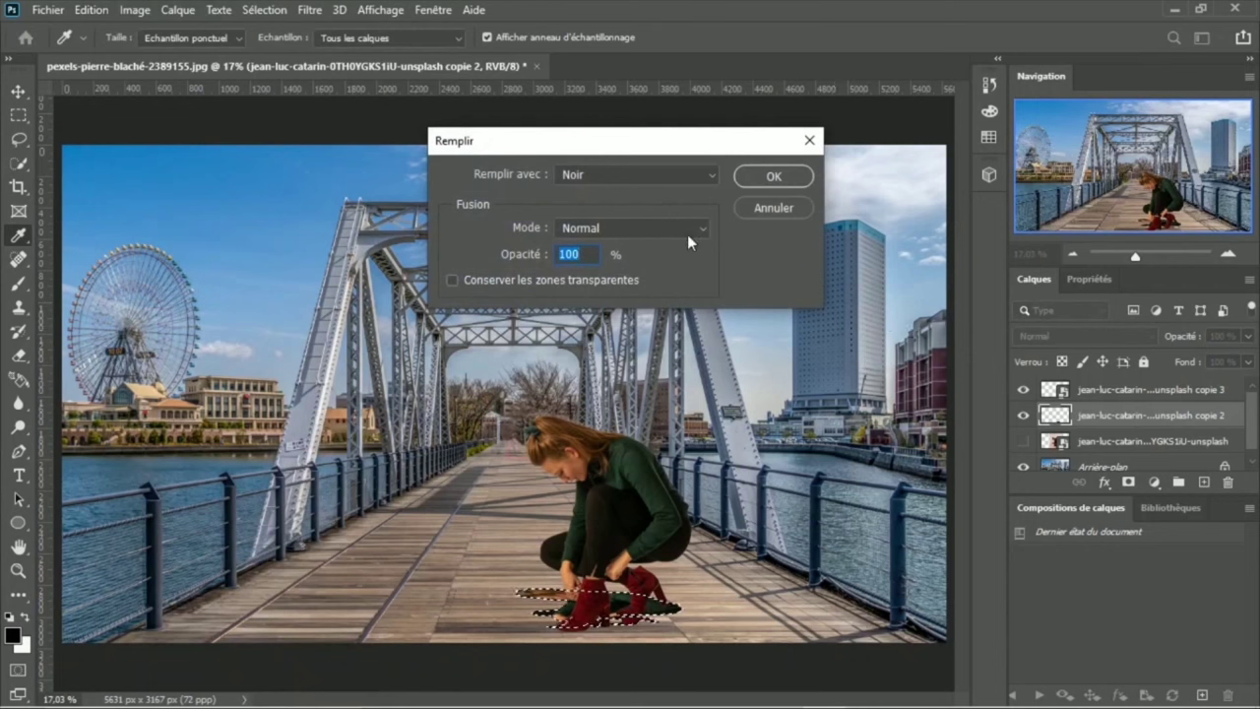
pyautogui.click(690, 174)
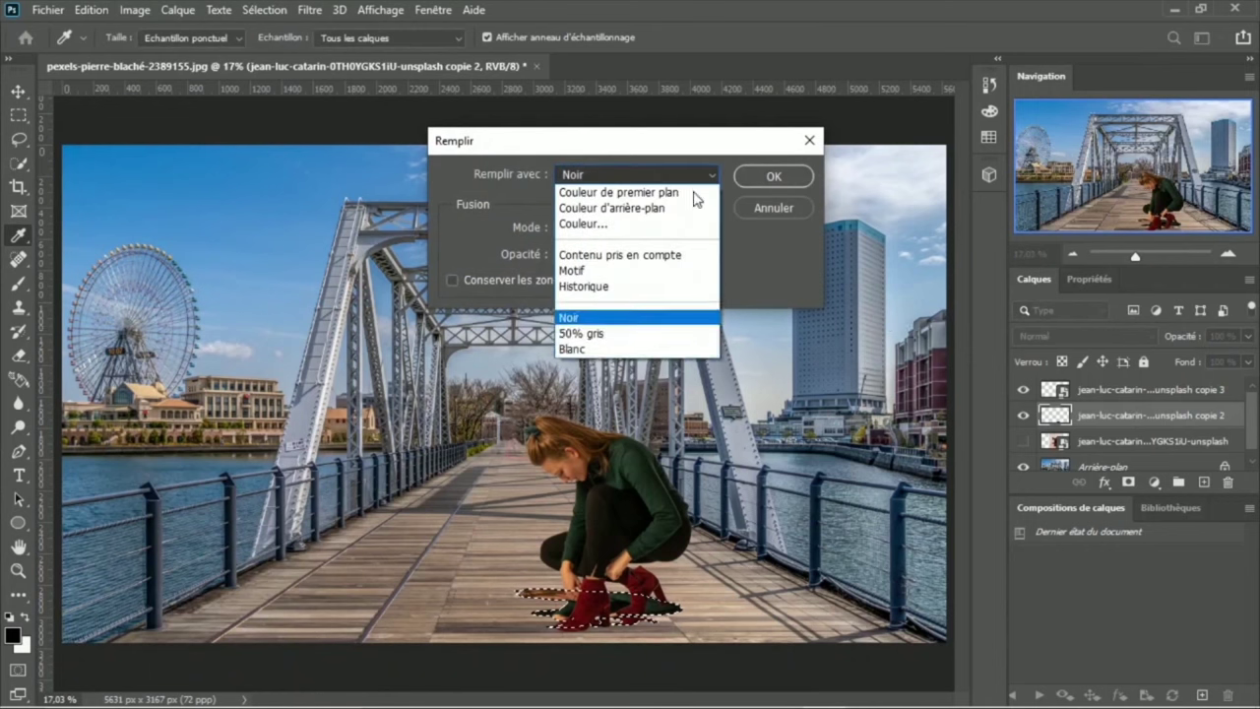
pyautogui.click(573, 318)
pyautogui.click(773, 178)
pyautogui.press('v')
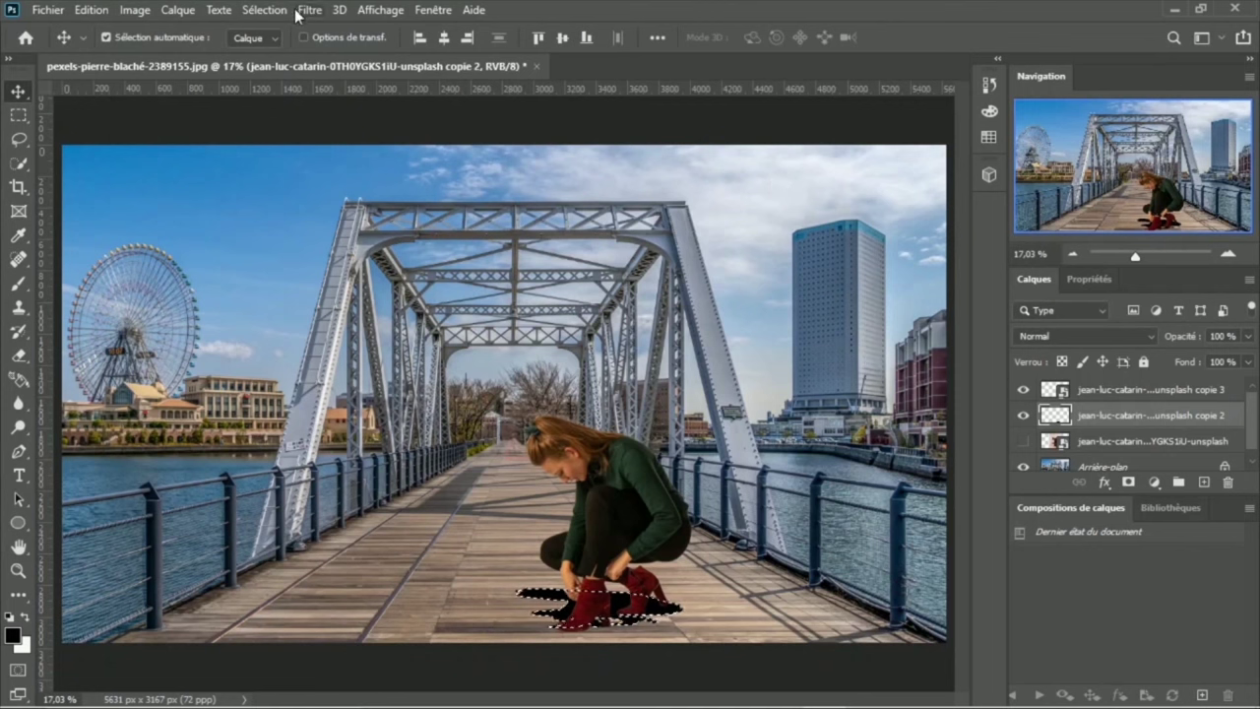
pyautogui.click(264, 10)
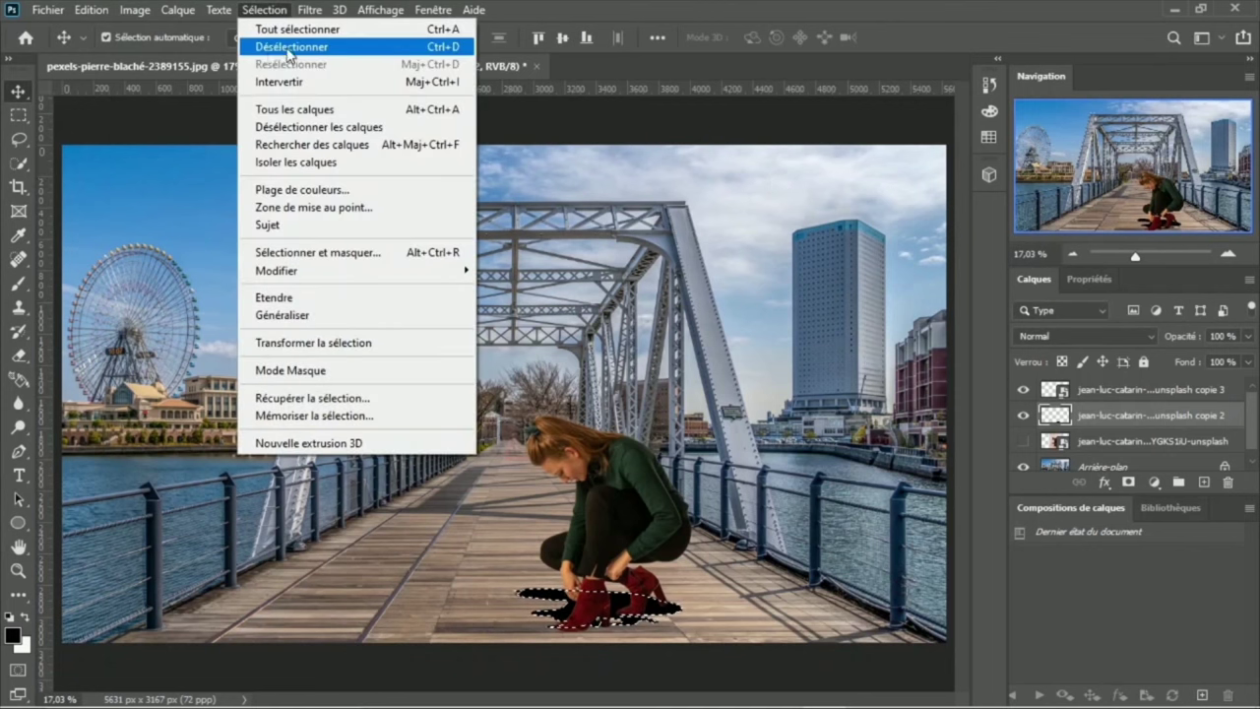
pyautogui.click(287, 48)
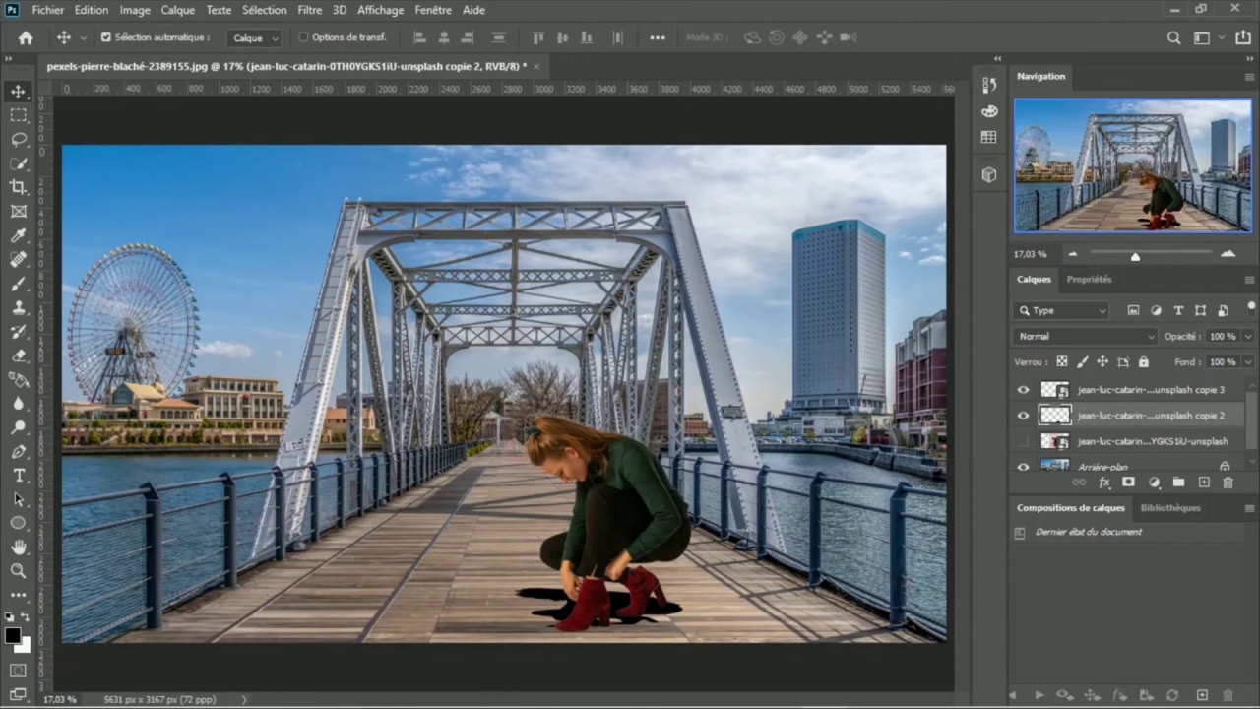
# Lower the black shadow layer's opacity to 29% and zoom in on the boots.
pyautogui.click(1250, 337)
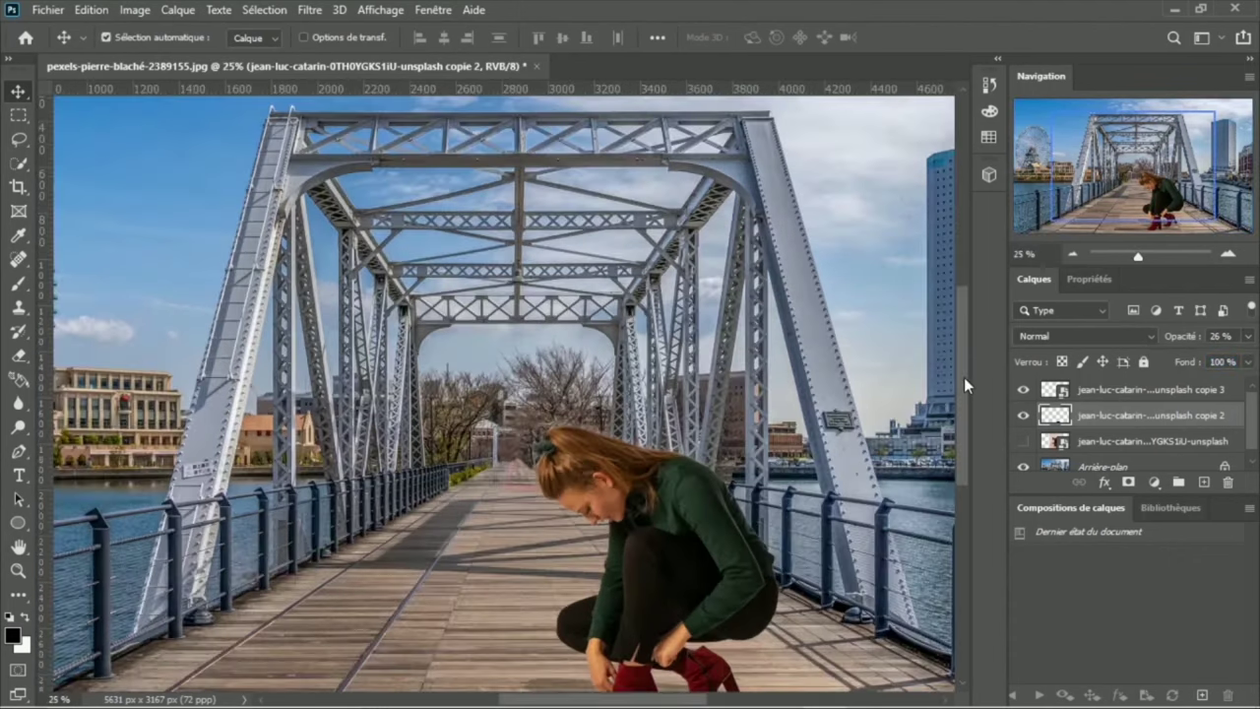
pyautogui.moveTo(963, 374); pyautogui.dragTo(960, 460)
pyautogui.hotkey('ctrl', '+')
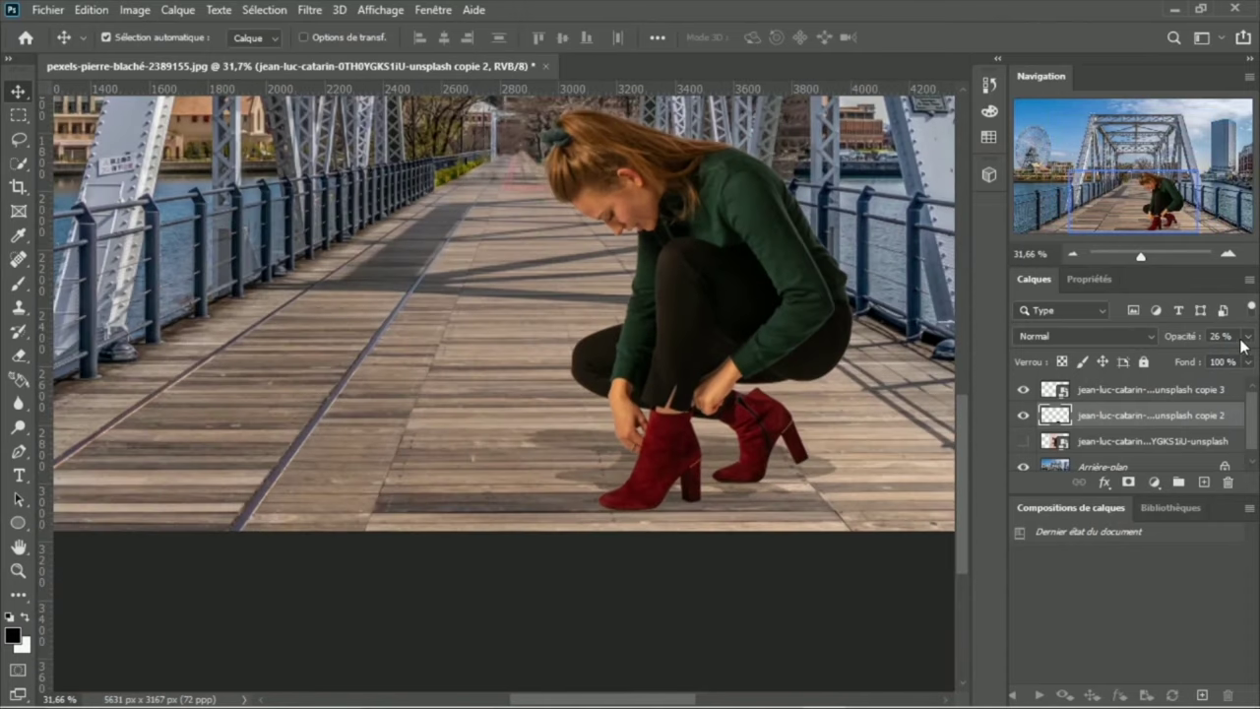
pyautogui.click(1249, 339)
pyautogui.moveTo(1199, 367); pyautogui.dragTo(1187, 361)
pyautogui.hotkey('ctrl', '+')
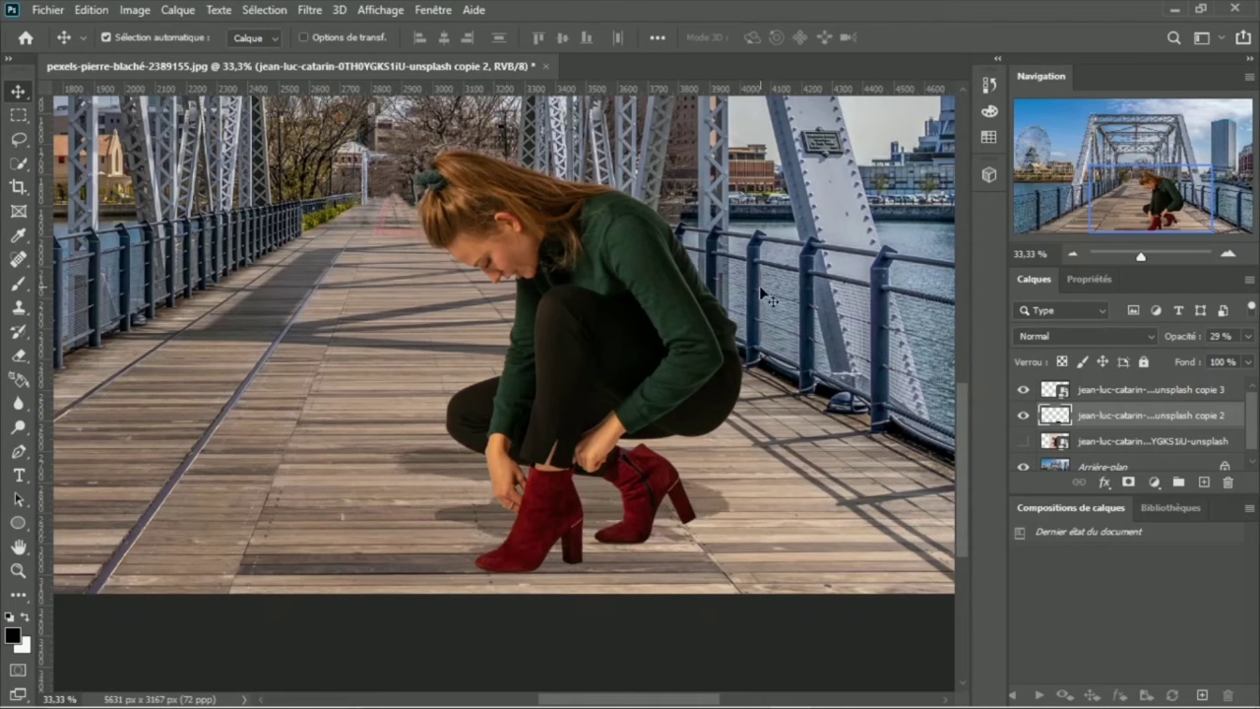
# Skew the shadow's top edge left and down into a diagonal cast shape, then fit the image on screen.
pyautogui.click(92, 10)
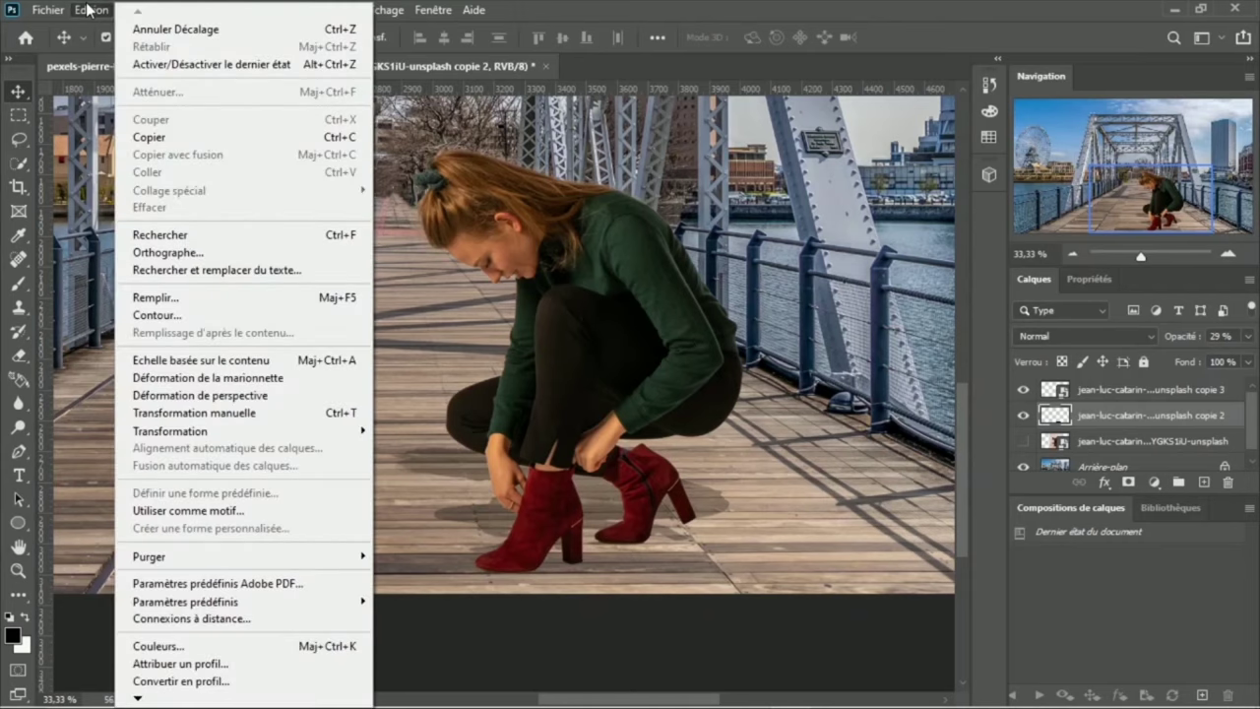
pyautogui.moveTo(170, 431)
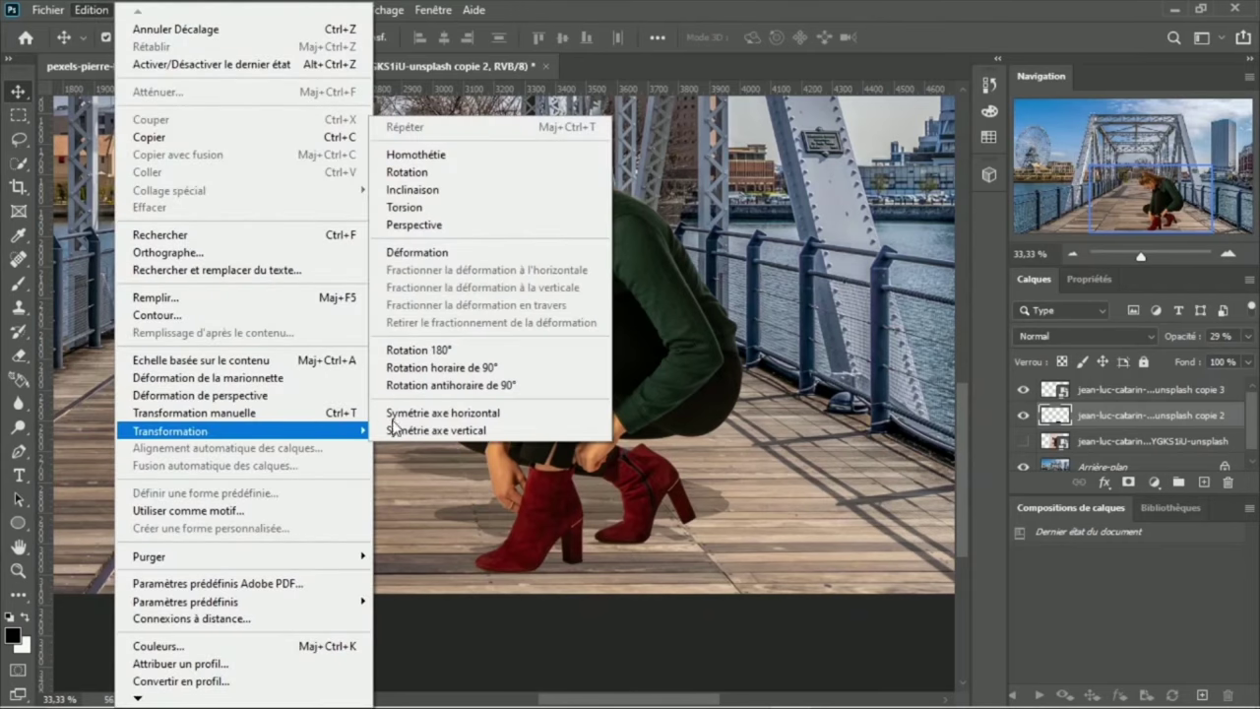
pyautogui.click(425, 207)
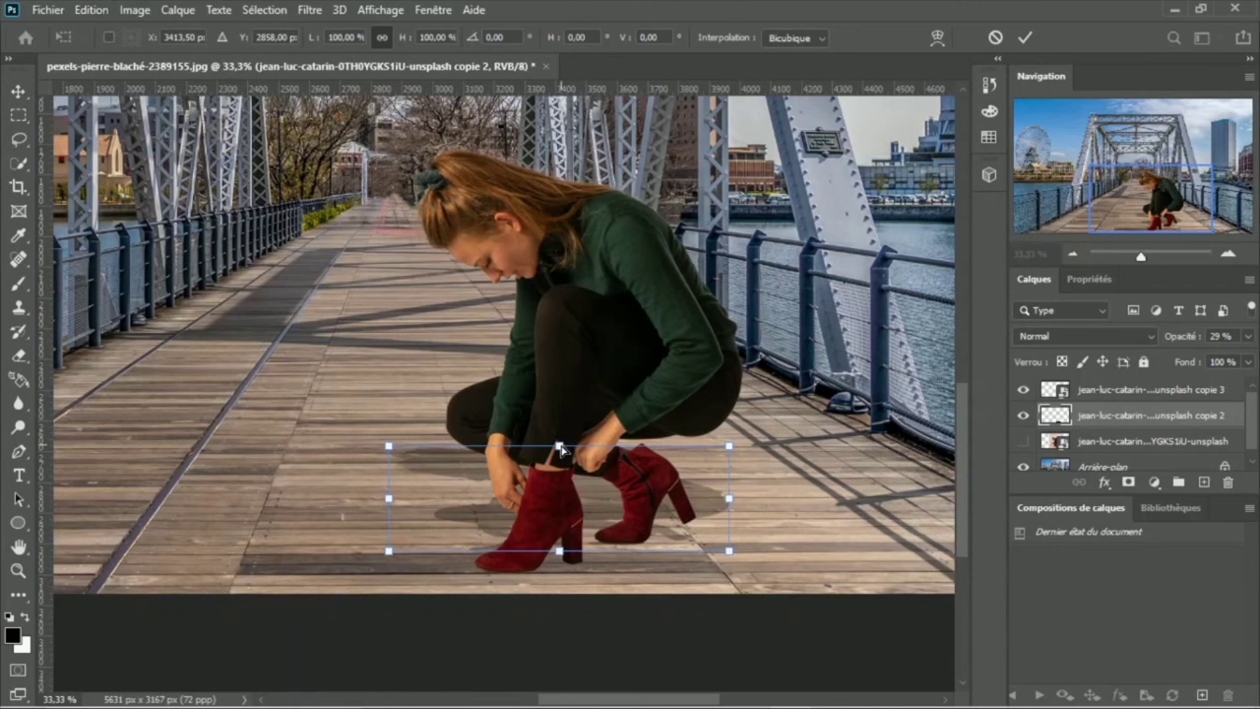
pyautogui.moveTo(559, 449); pyautogui.dragTo(491, 448)
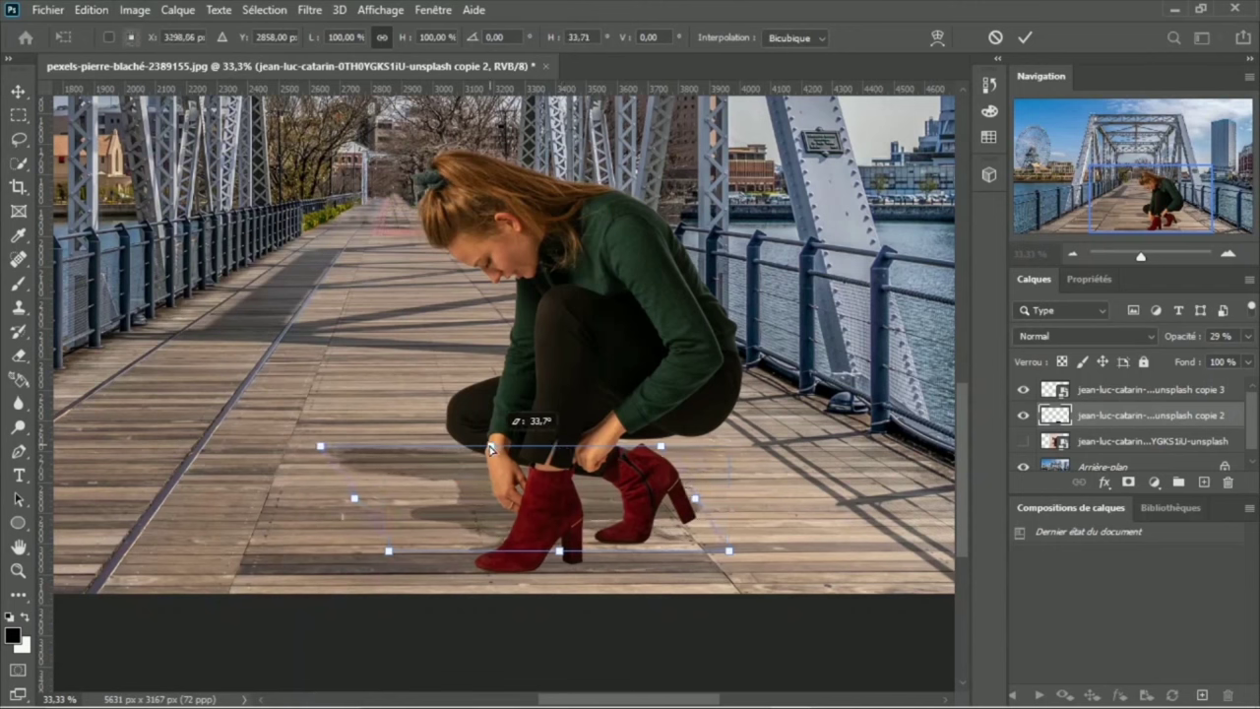
pyautogui.moveTo(492, 449)
pyautogui.mouseDown()
pyautogui.moveTo(478, 466)
pyautogui.moveTo(498, 463)
pyautogui.mouseUp()
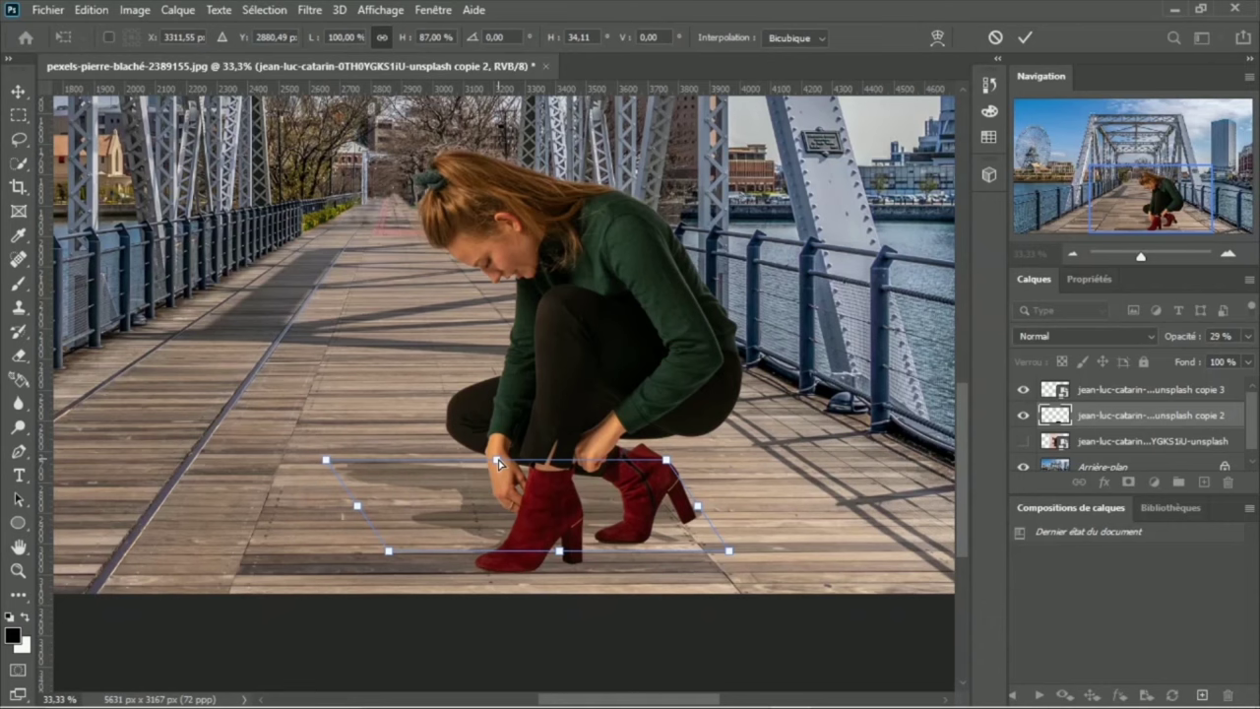
pyautogui.press('Return')
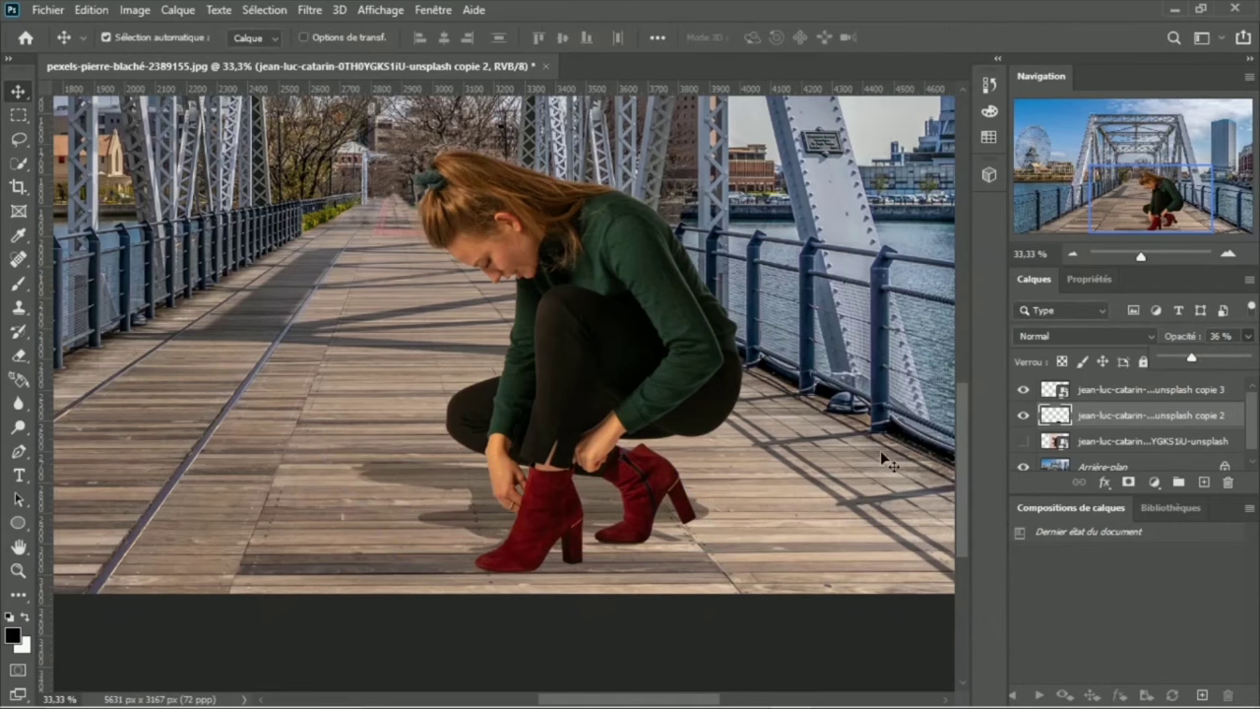
pyautogui.press('ctrl')
pyautogui.hotkey('ctrl', '0')
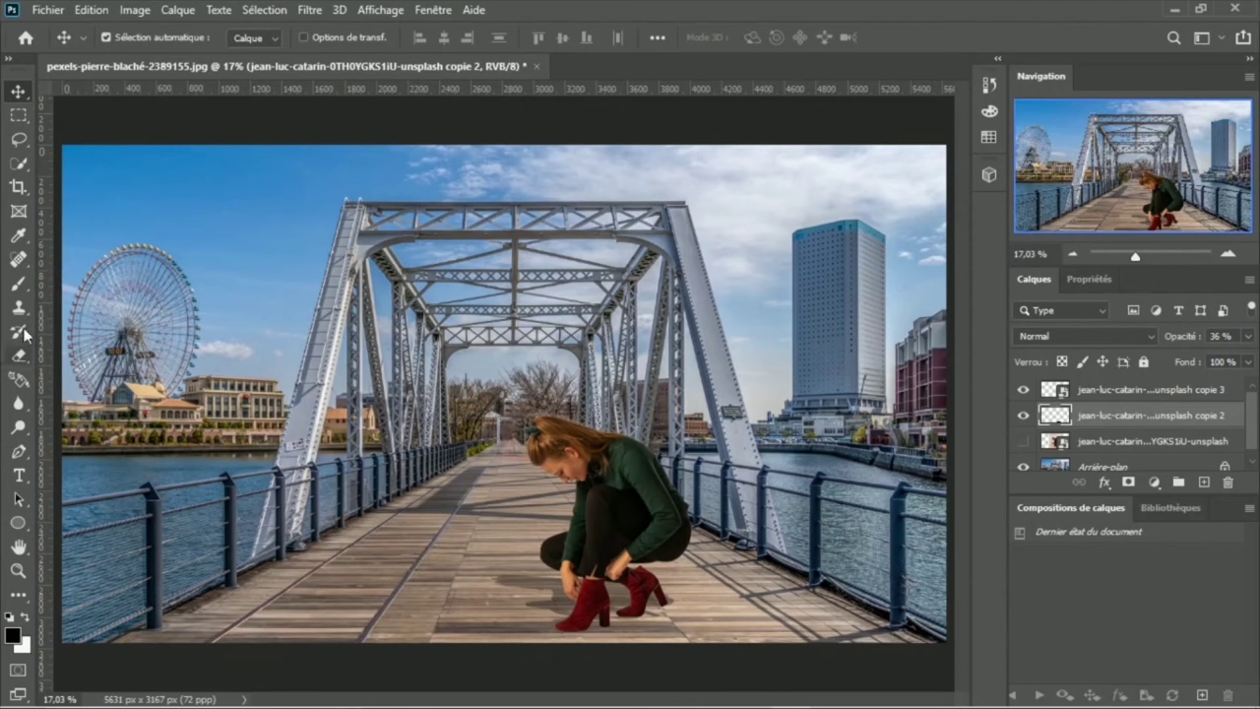
# Crop the left, right and top edges to 3390 × 2217 px, cutting the ferris wheel and sky.
pyautogui.click(18, 186)
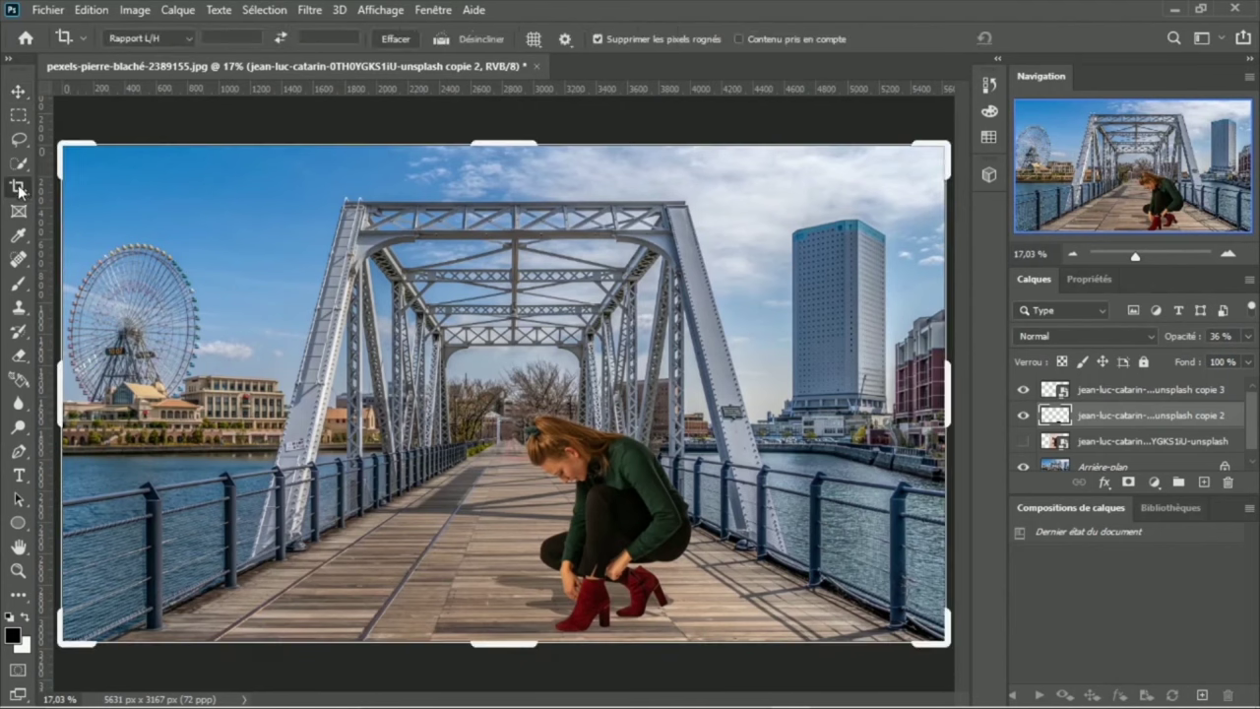
pyautogui.moveTo(60, 396); pyautogui.dragTo(194, 396)
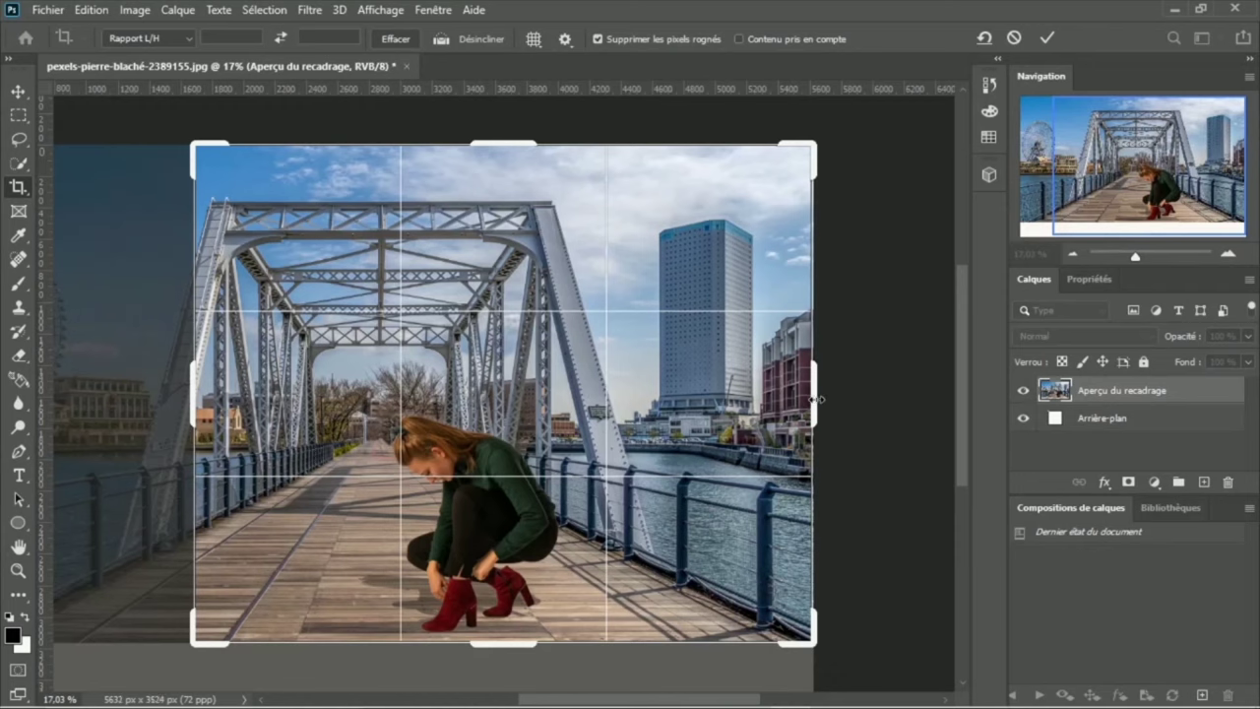
pyautogui.moveTo(817, 399); pyautogui.dragTo(774, 394)
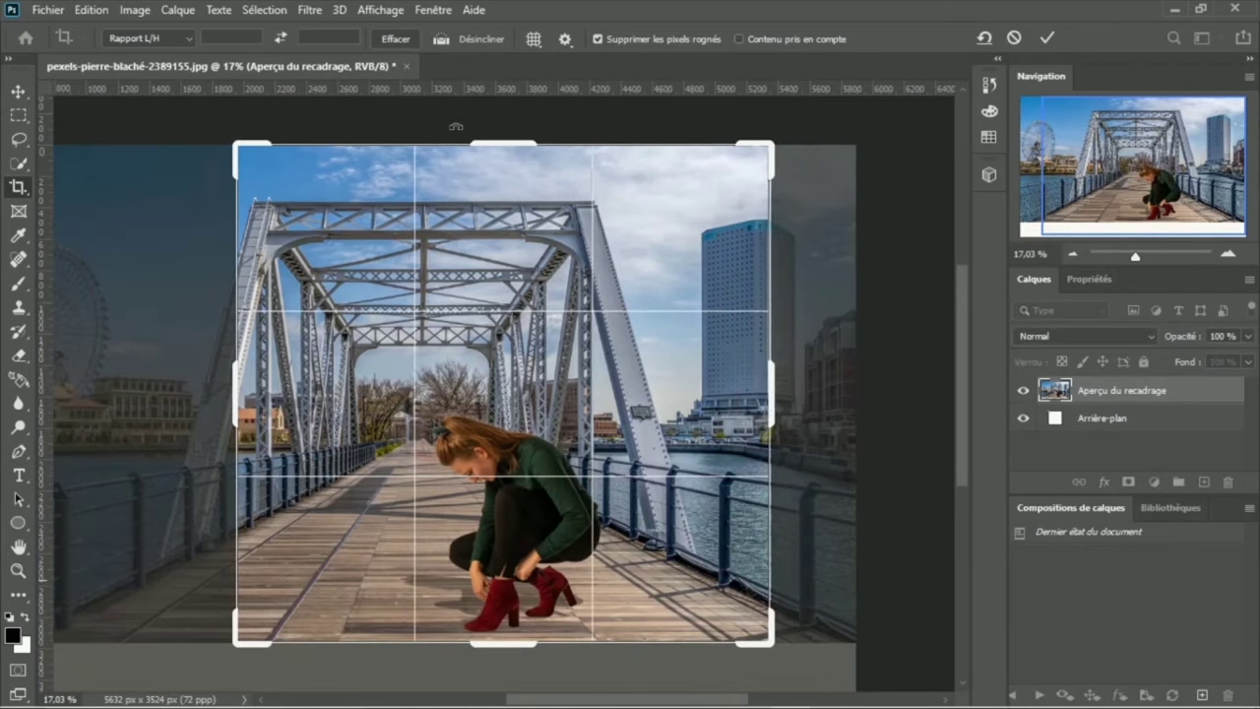
pyautogui.moveTo(491, 138); pyautogui.dragTo(493, 217)
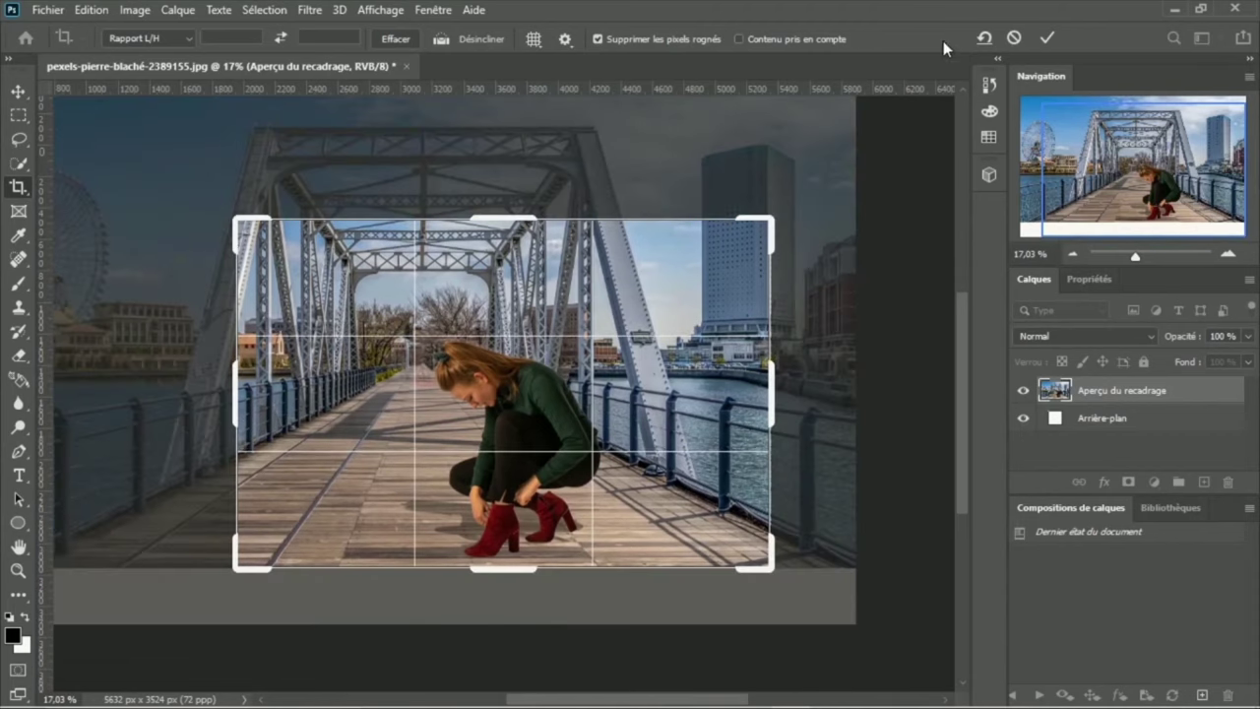
pyautogui.click(1046, 39)
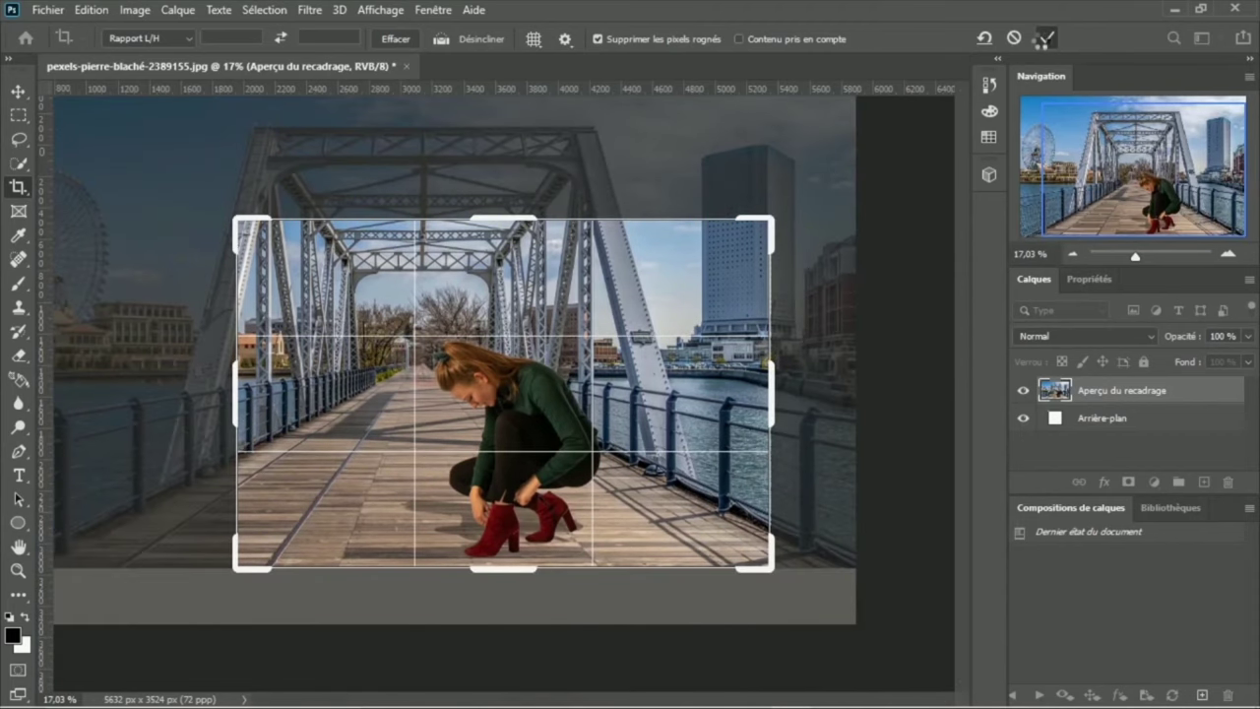
pyautogui.hotkey('ctrl', '0')
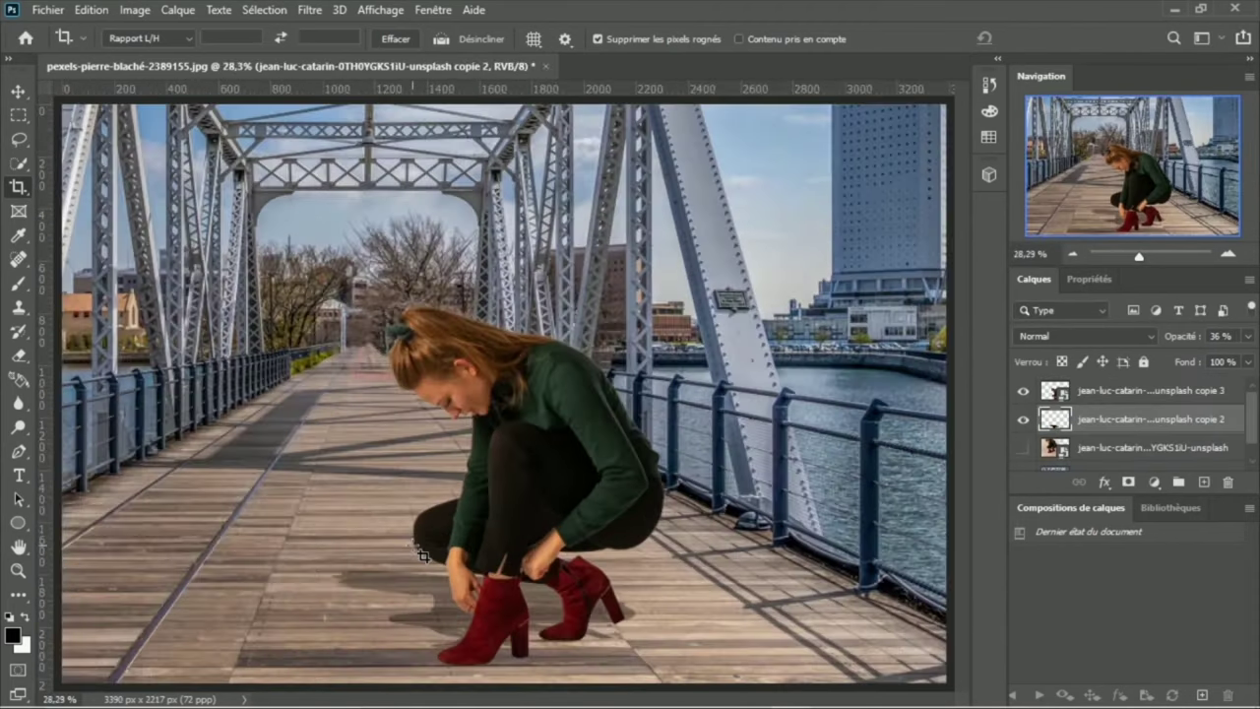